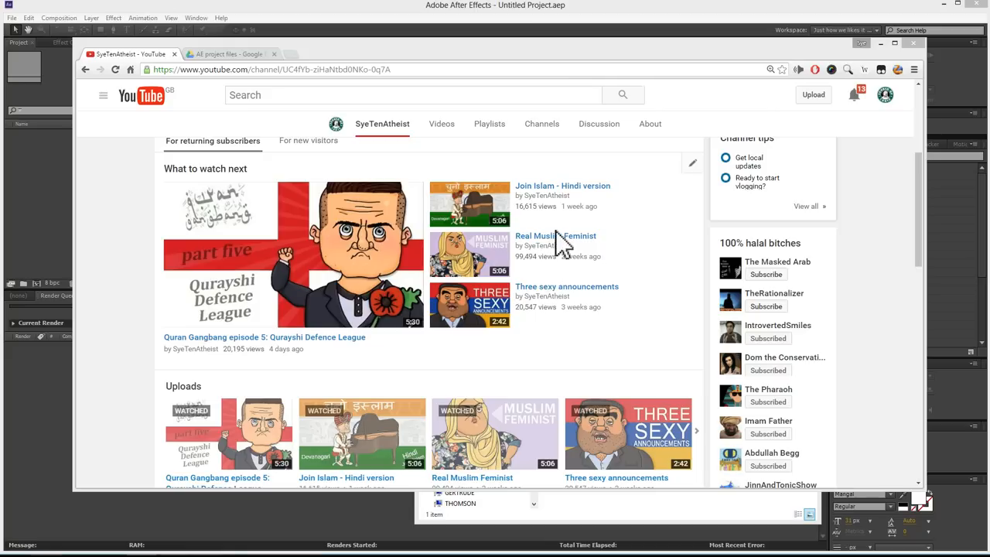
Step: Switch to the AE project files folder in Google Drive and download Tommy Robinson.zip
left_click(220, 43)
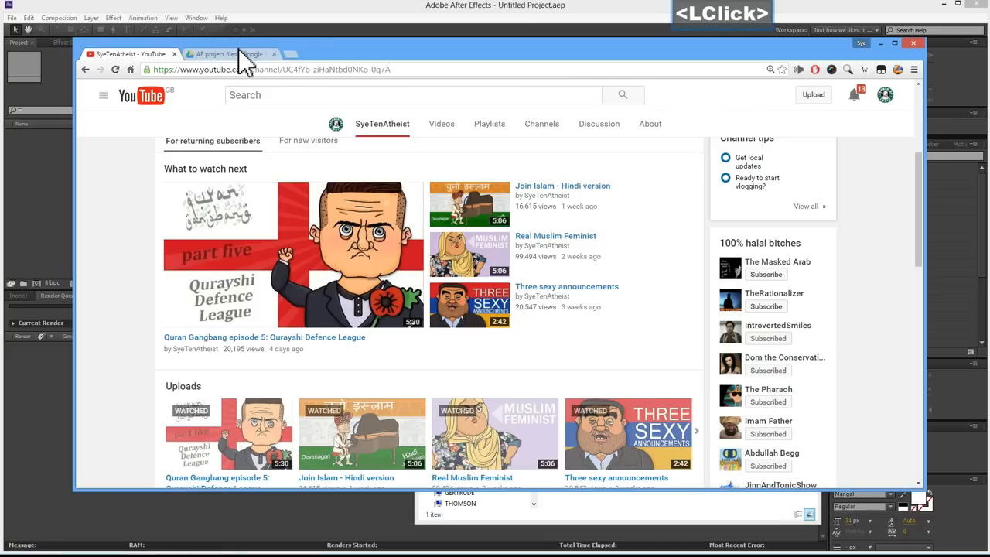
left_click(237, 51)
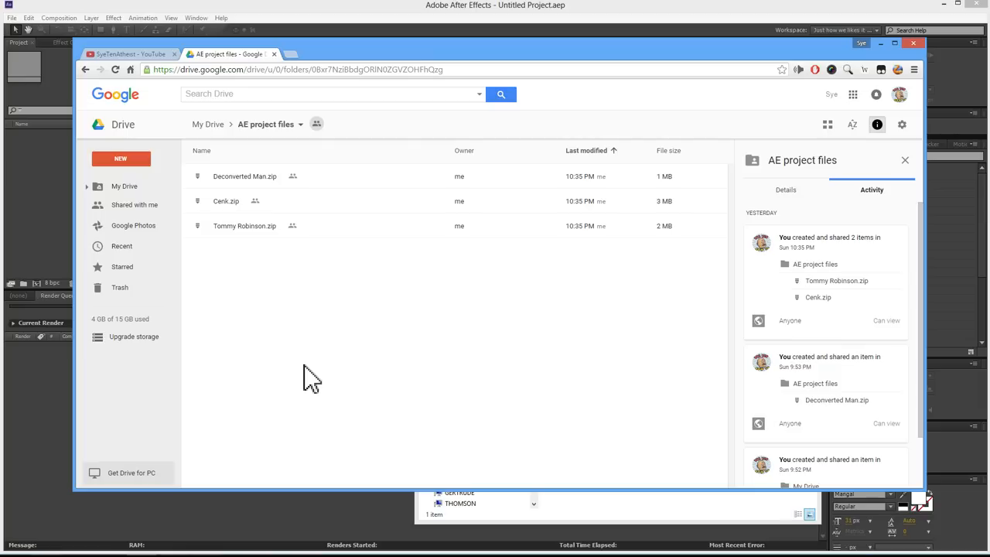
left_click(244, 229)
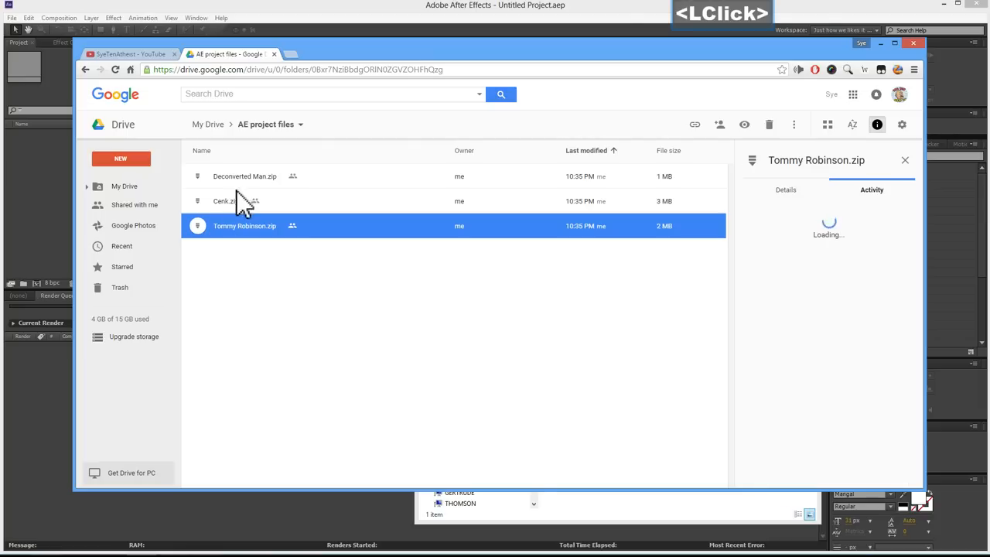
left_click(279, 270)
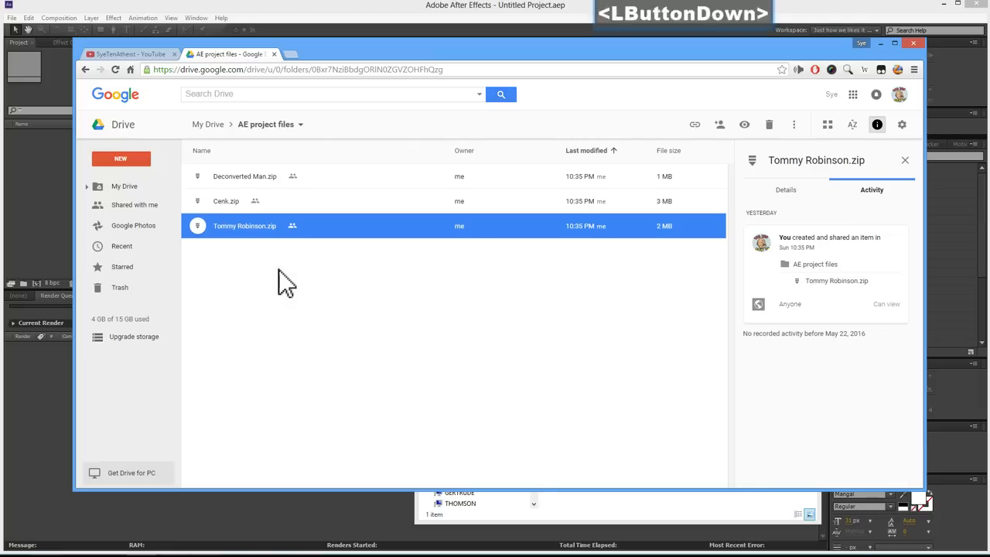
left_click(251, 232)
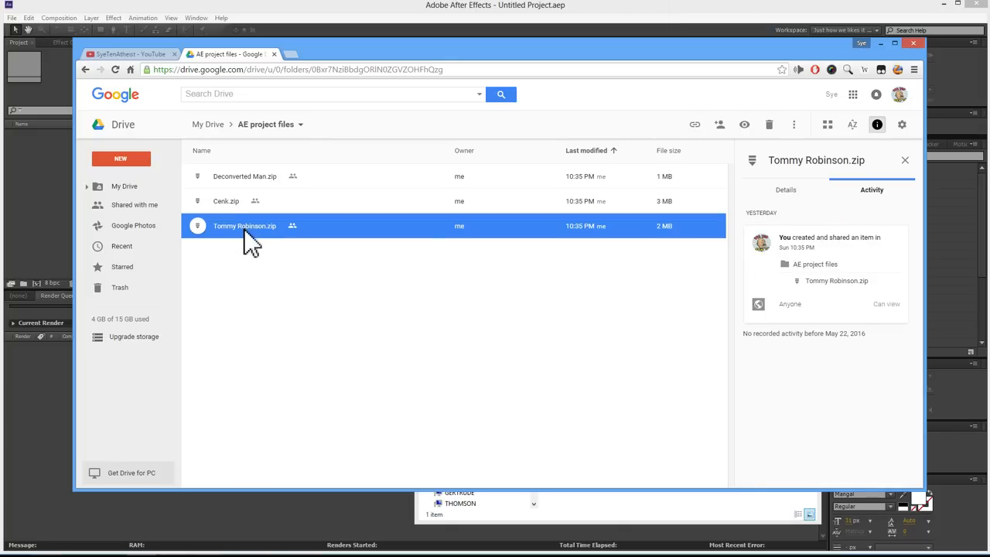
double_click(244, 228)
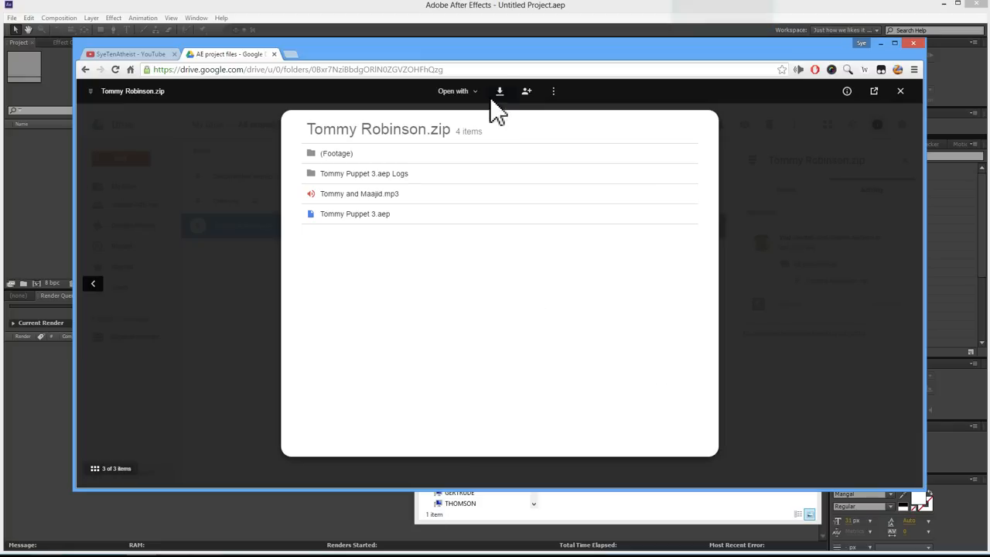
left_click(501, 93)
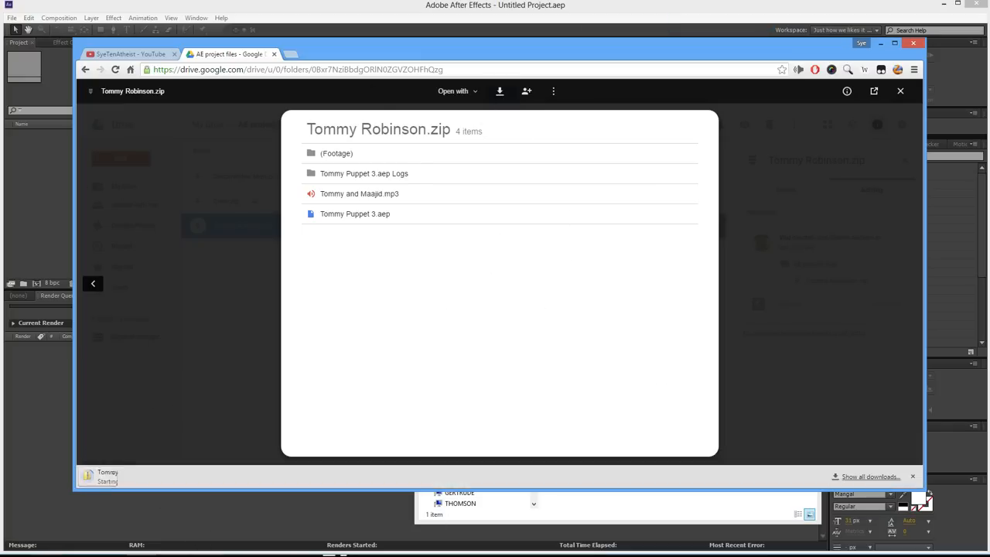
Step: Switch to the TOMMY folder in File Explorer and extract the Tommy Puppet 3 folder archive in place
left_click(44, 544)
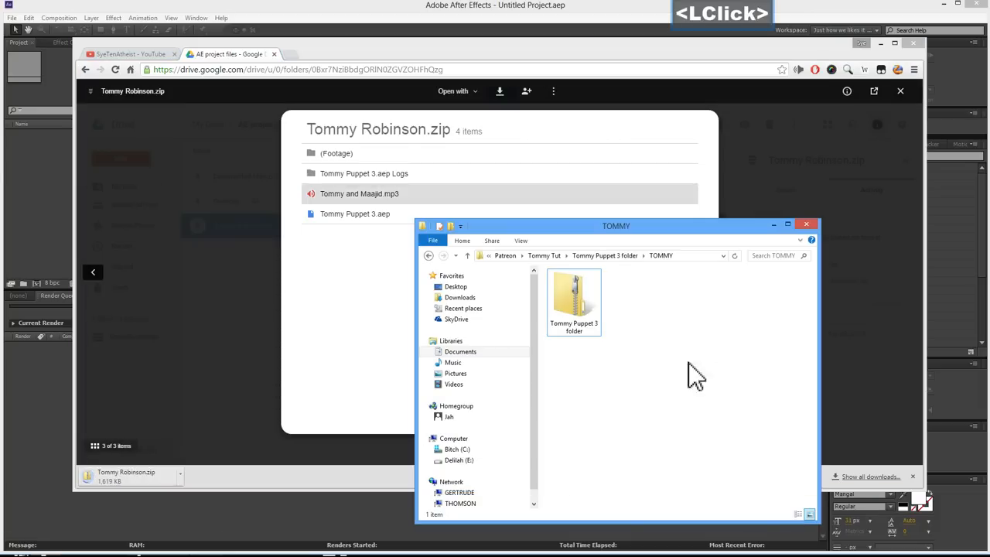
left_click(574, 308)
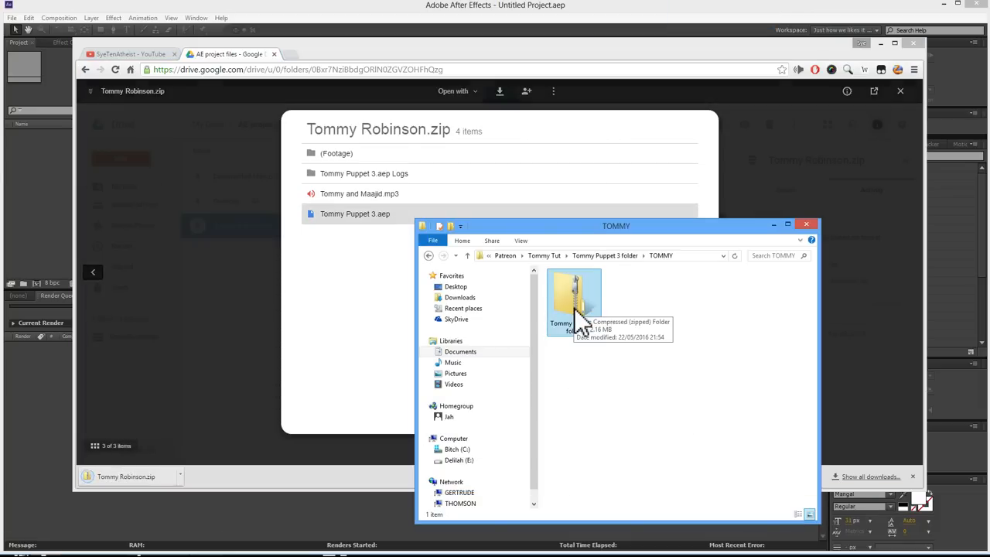
right_click(573, 307)
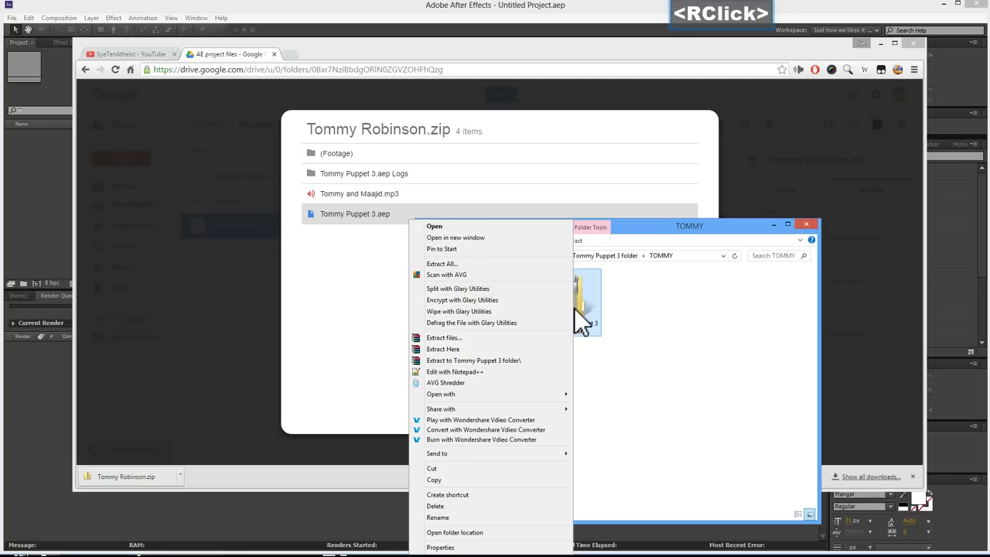
left_click(523, 352)
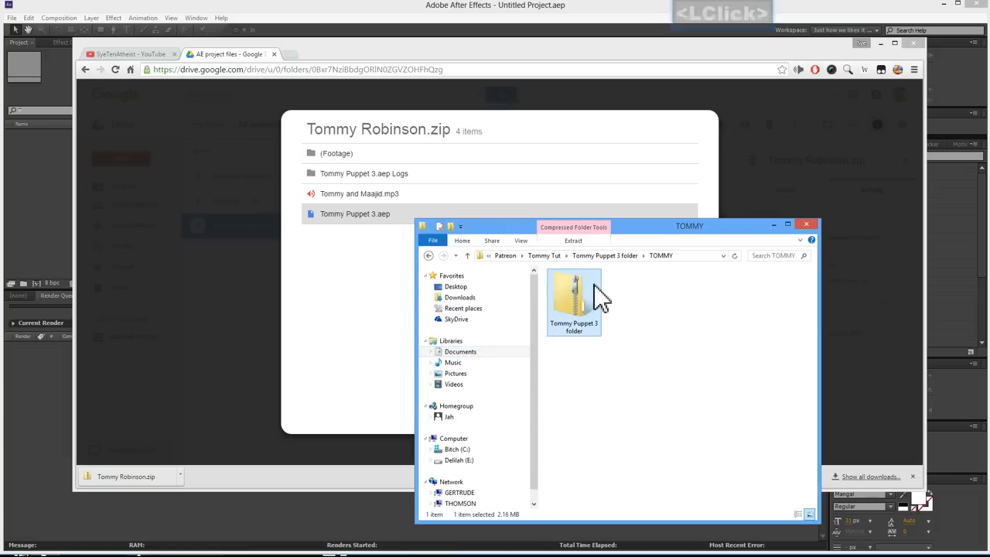
left_click(722, 429)
Step: Open the extracted Tommy Puppet 3 project in After Effects and return the Tommy movie composition to its first frame
left_click(716, 309)
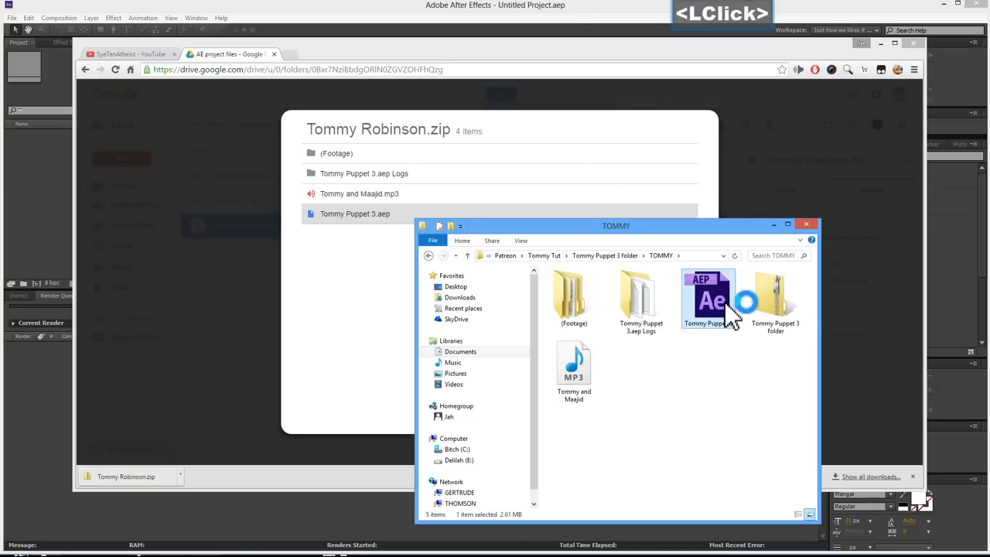
double_click(725, 301)
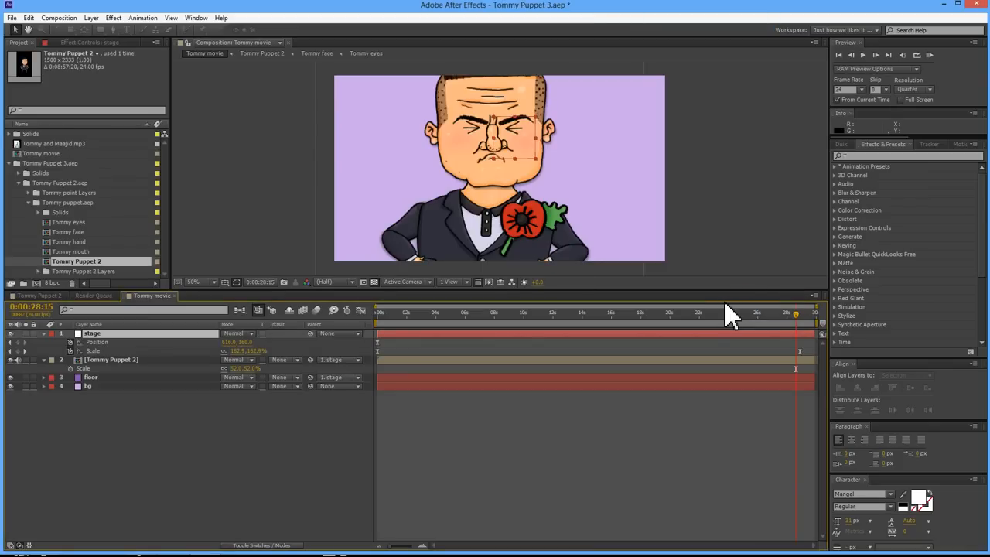
left_click_drag(705, 320, 687, 334)
mouse_move(369, 318)
left_mouse_down()
mouse_move(786, 313)
mouse_move(370, 320)
left_mouse_up()
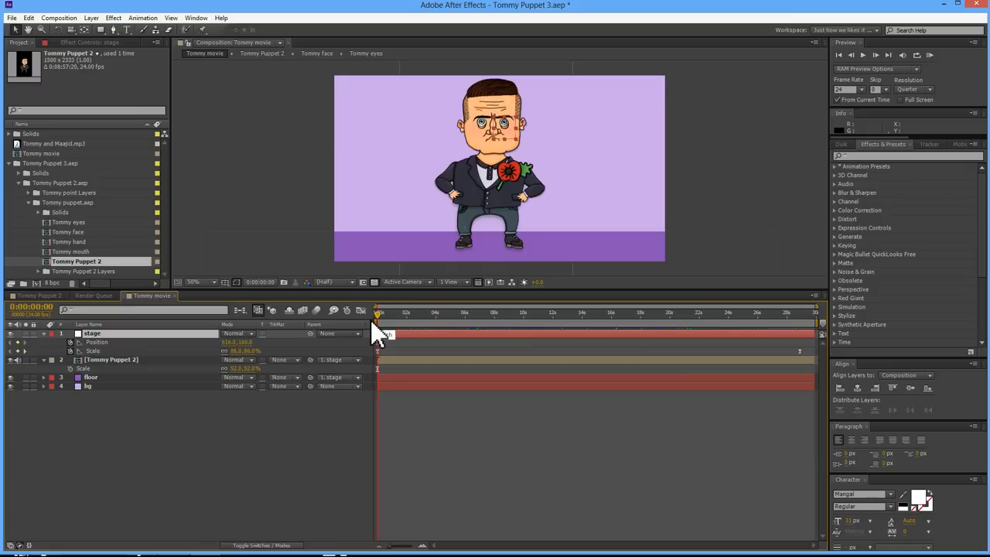
Step: Open the Tommy Puppet 2 composition and display the effect controls of the face ex layer
left_click(42, 295)
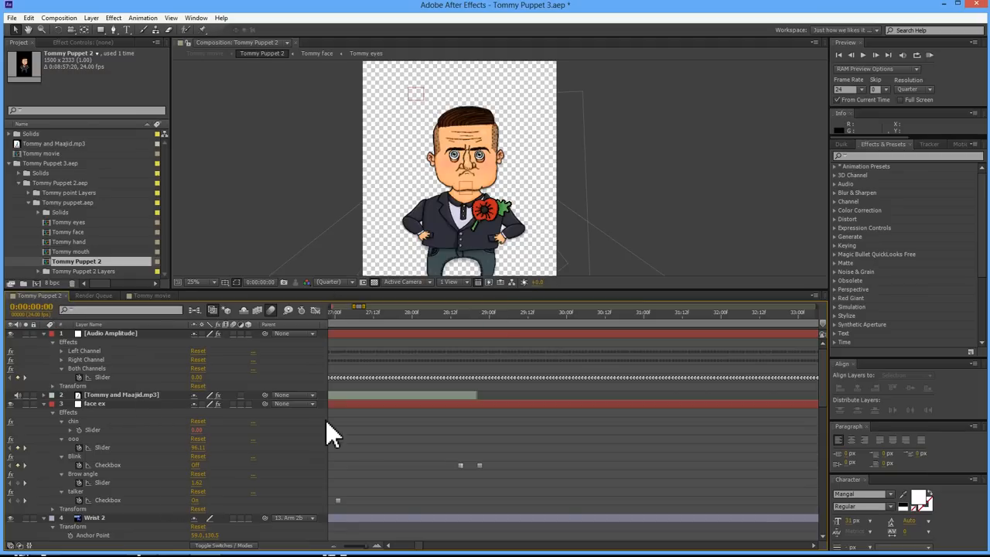
left_click(138, 393)
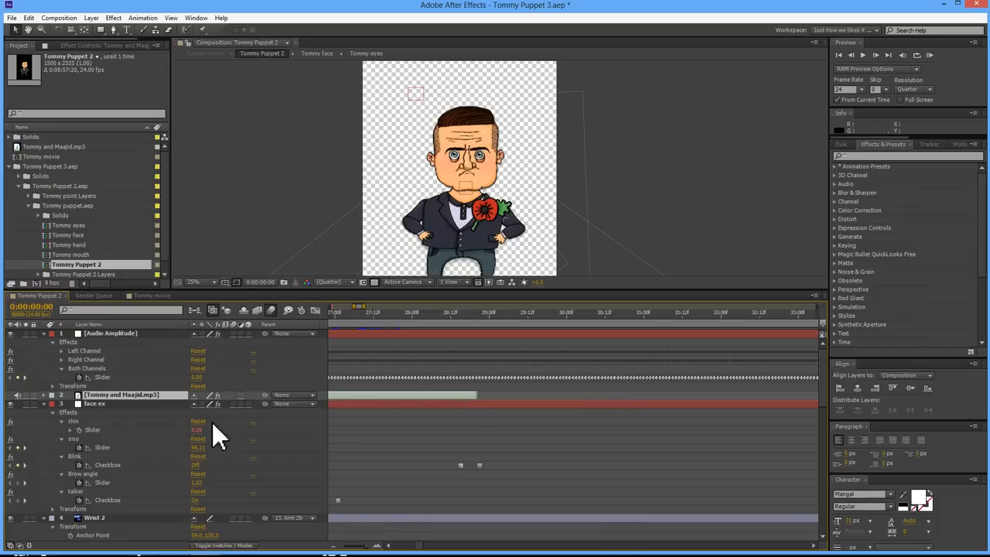
left_click(108, 404)
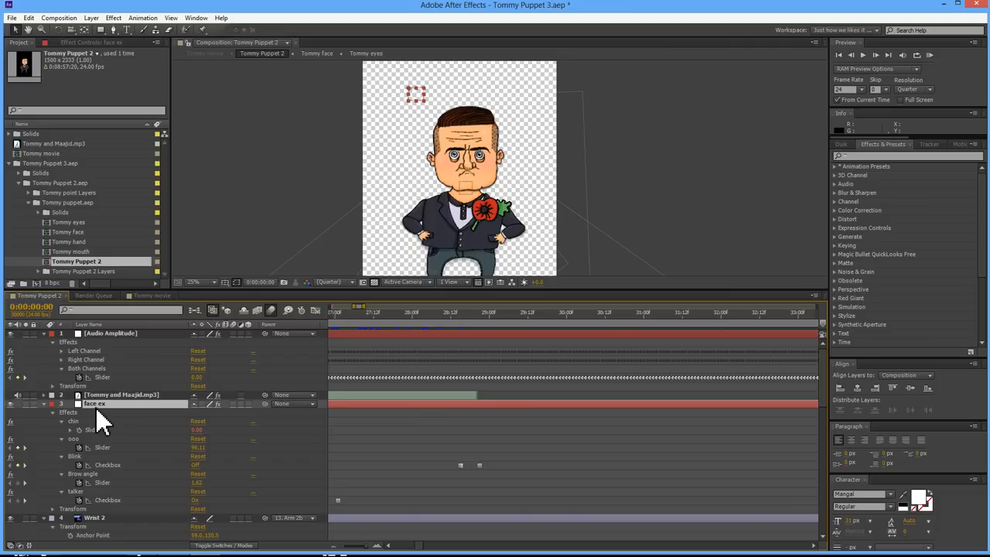
left_click(83, 44)
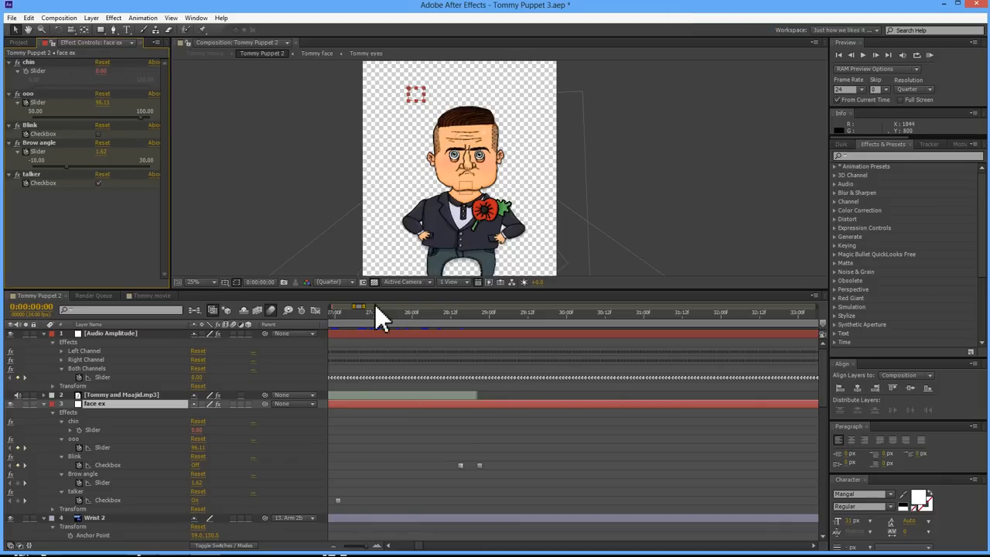
Step: Move to 0:00:26:05 and try the ooo mouth slider across its range, leaving it at 100
left_click(345, 317)
mouse_move(343, 317)
left_mouse_down()
mouse_move(363, 320)
mouse_move(318, 327)
mouse_move(349, 328)
left_mouse_up()
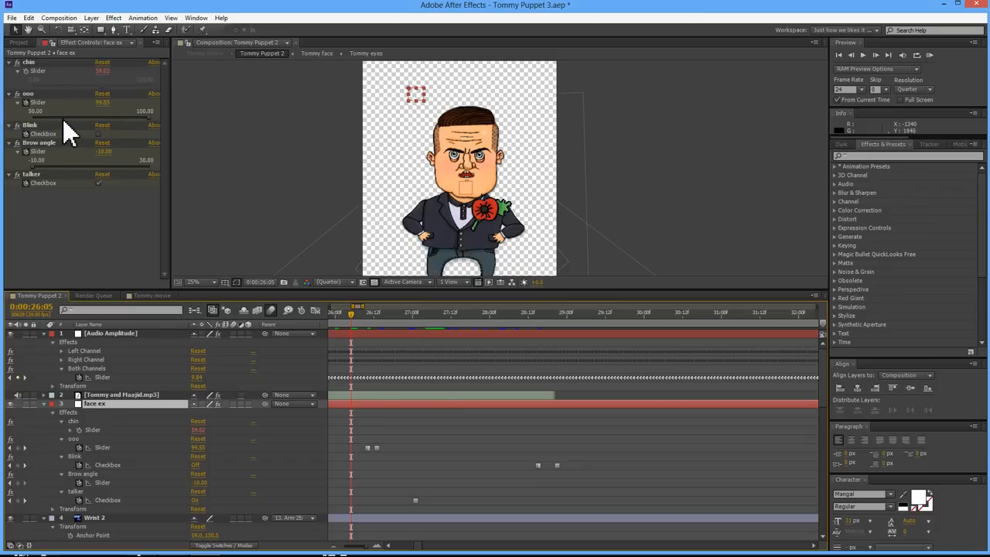
left_click(148, 118)
left_click_drag(82, 122, 165, 120)
left_click_drag(33, 121, 16, 126)
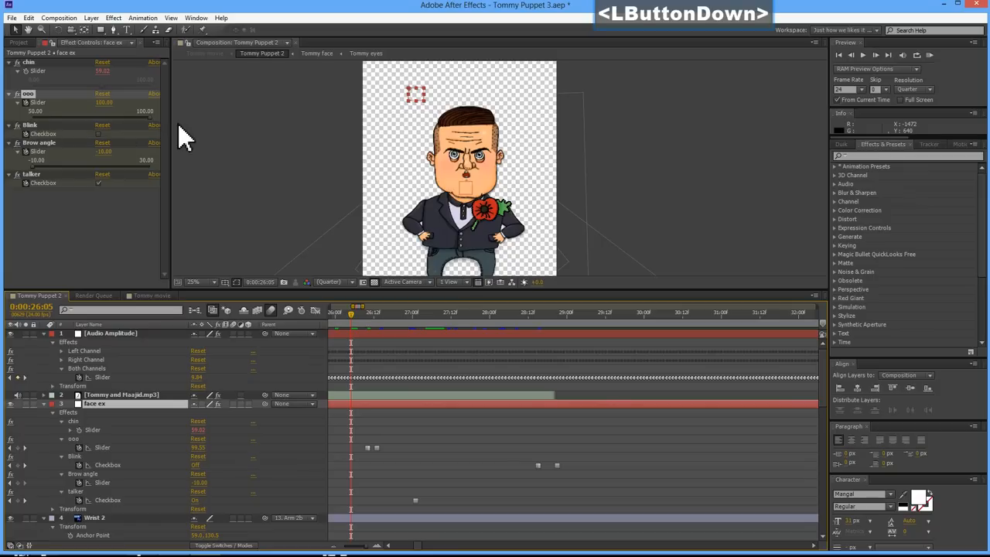
left_click_drag(179, 126, 178, 131)
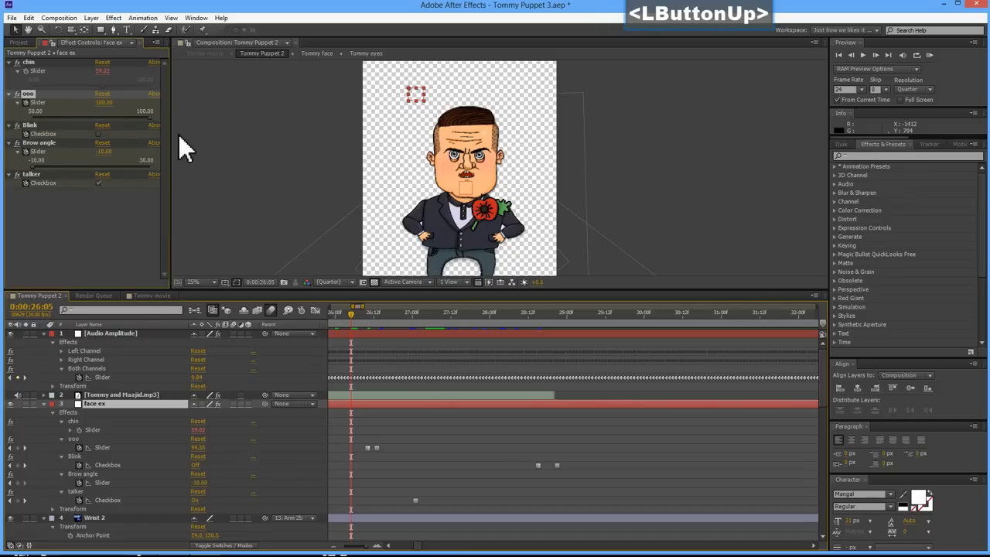
Step: At 0:00:26:05, switch Blink on and back off, set Brow angle to 30 and back to -10, and turn talker off
left_click(98, 134)
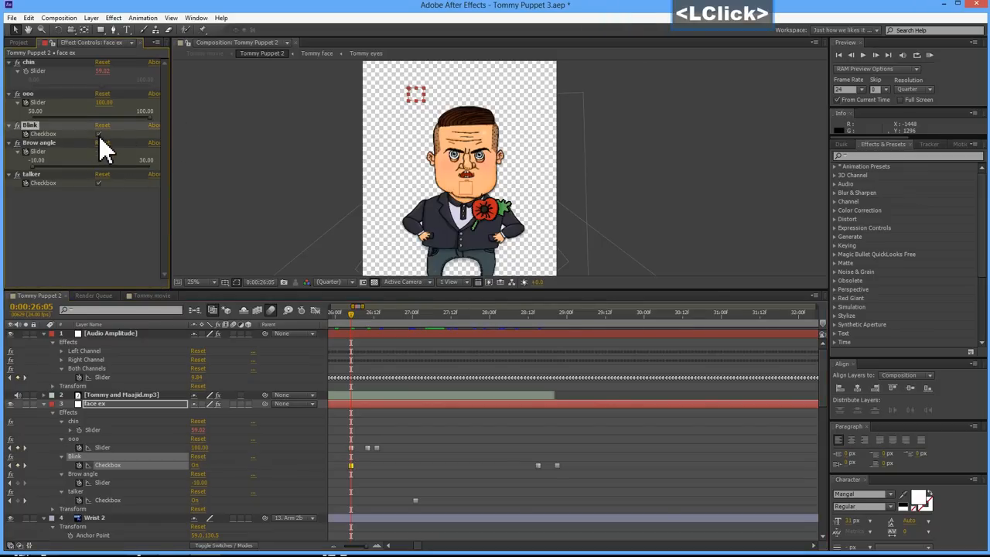
left_click(98, 135)
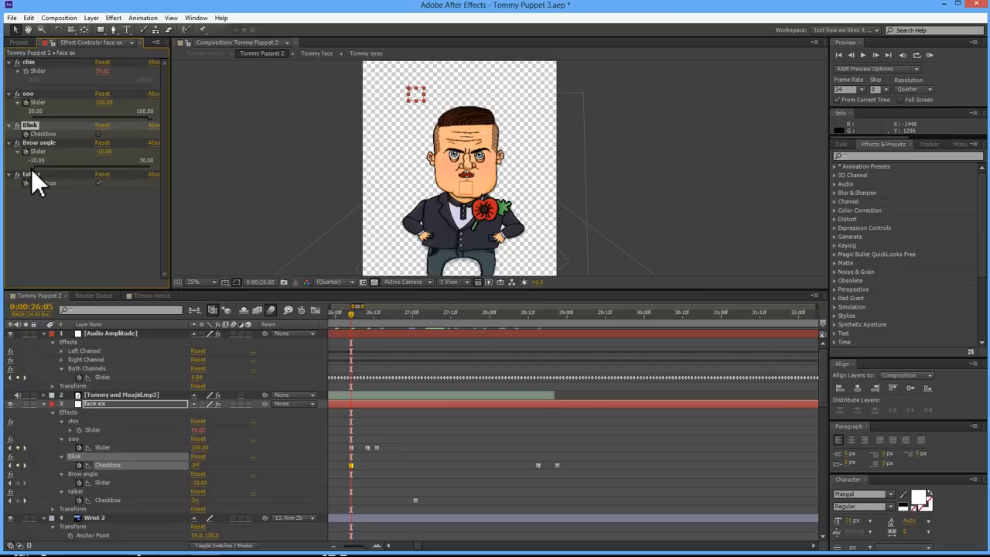
left_click_drag(33, 168, 162, 177)
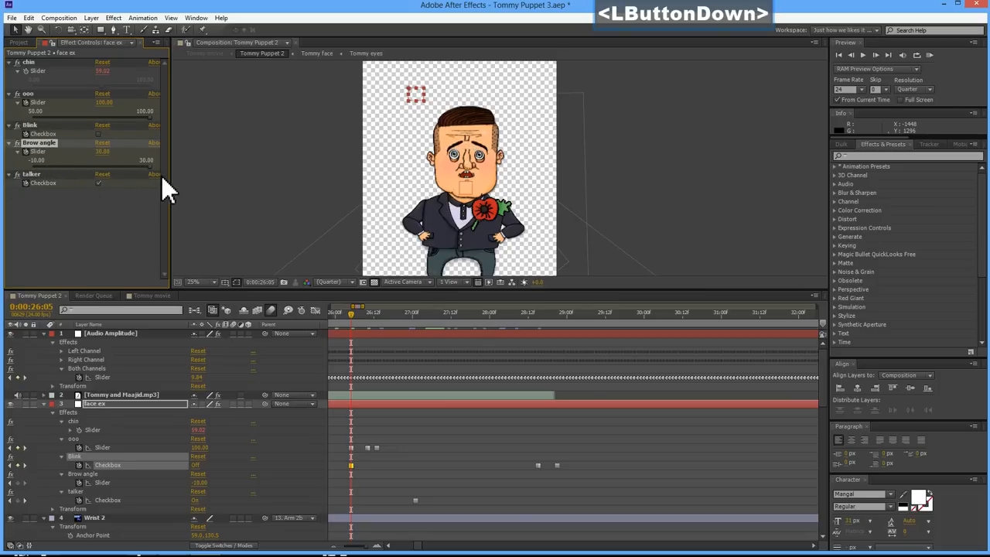
left_click_drag(25, 184, 5, 191)
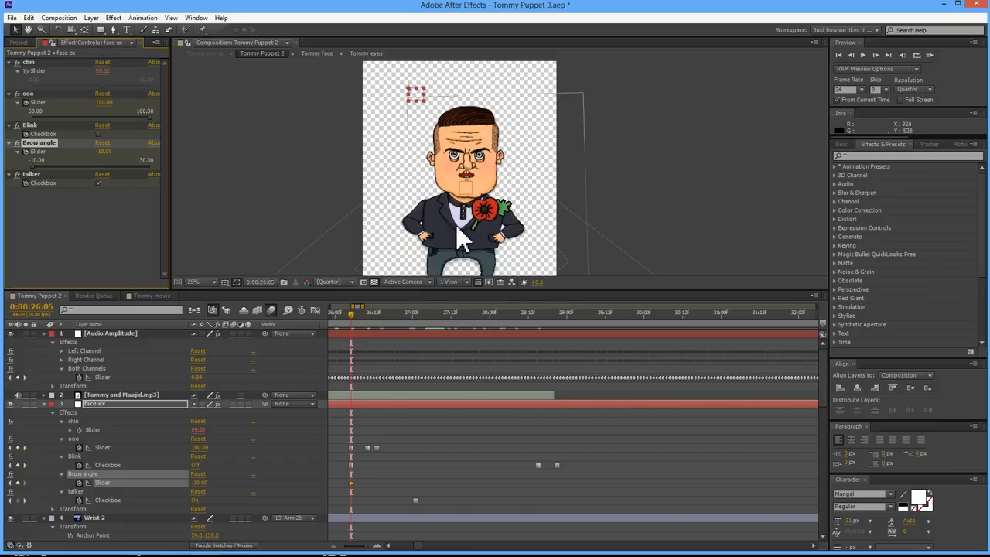
left_click(98, 184)
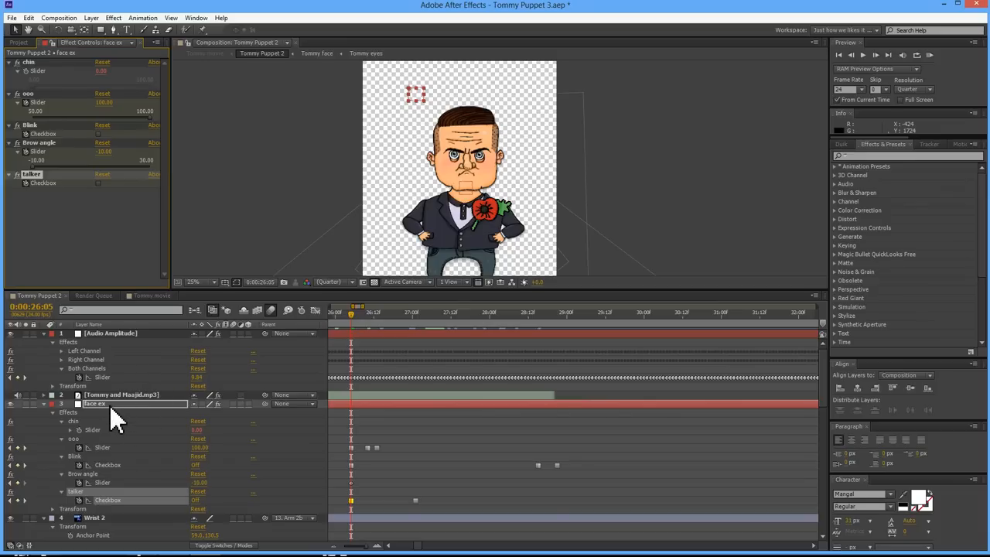
Step: Shift the face ex null slightly down and to the right above the puppet's head
left_click(276, 189)
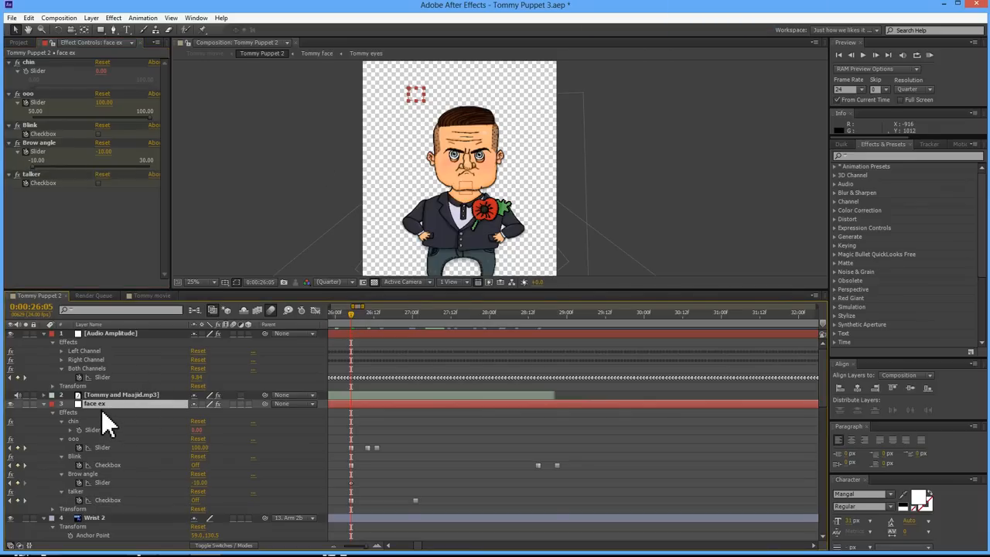
left_click(415, 86)
left_click_drag(415, 85, 421, 81)
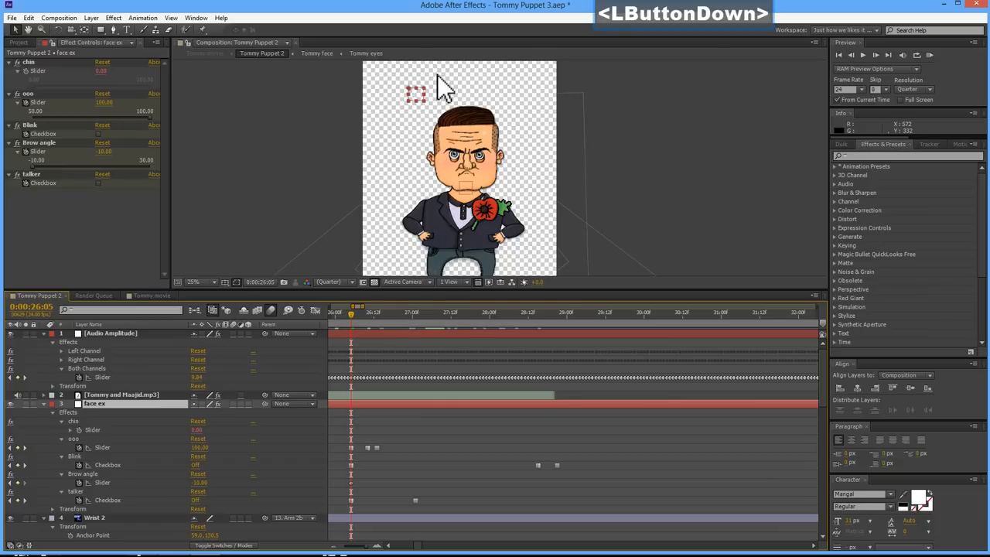
left_click(413, 89)
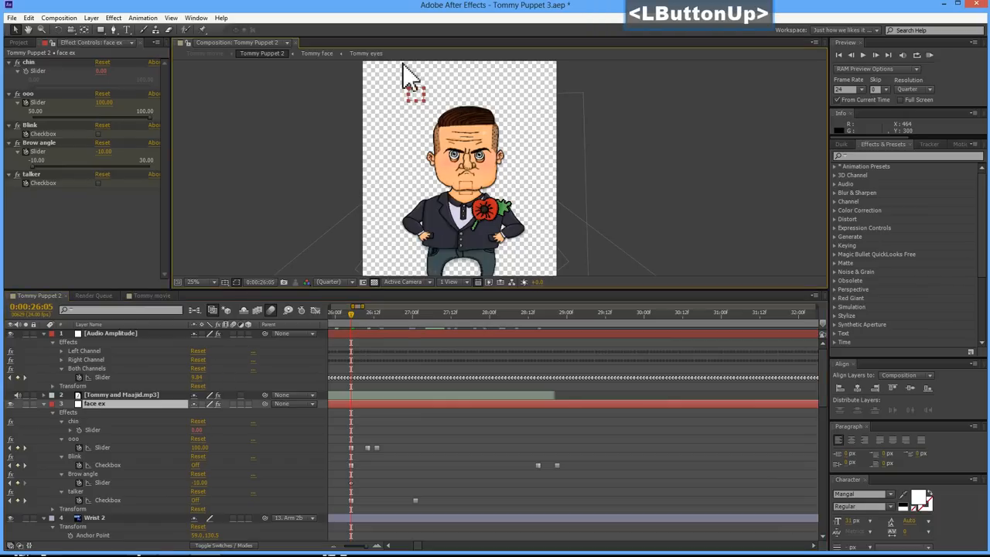
mouse_move(412, 85)
left_mouse_down()
mouse_move(409, 104)
mouse_move(404, 79)
mouse_move(449, 84)
mouse_move(455, 105)
mouse_move(424, 114)
mouse_move(412, 112)
mouse_move(408, 95)
mouse_move(451, 84)
mouse_move(460, 93)
mouse_move(425, 111)
mouse_move(414, 85)
mouse_move(413, 99)
mouse_move(402, 98)
mouse_move(442, 97)
mouse_move(411, 91)
mouse_move(413, 99)
left_mouse_up()
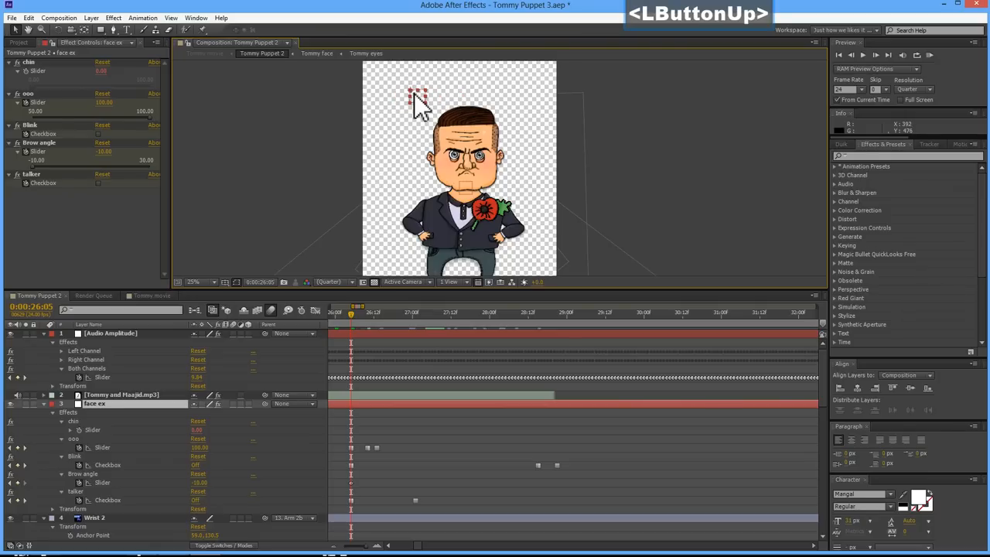
key("Return")
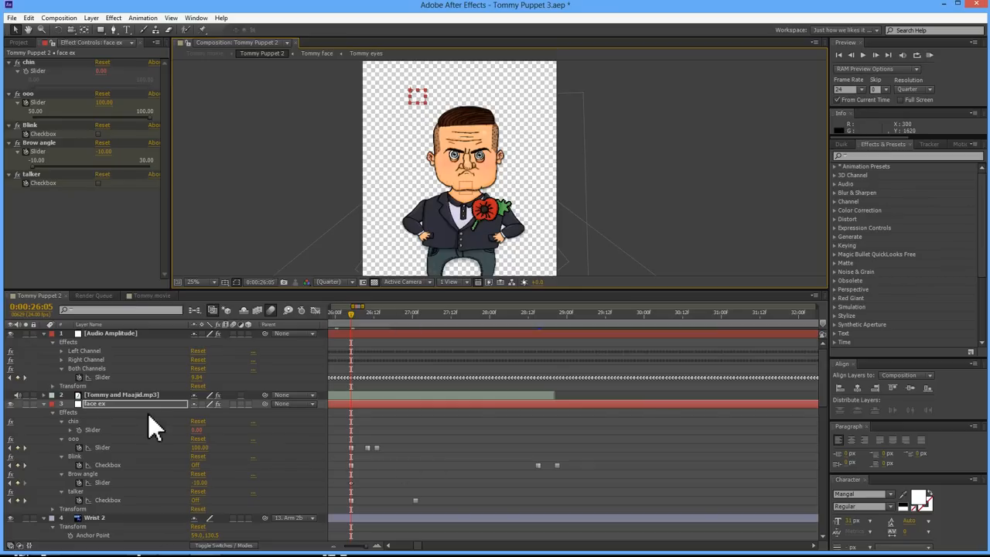
Step: Try deleting the ooo, Blink, Brow angle and talker keyframes after the start of the face ex layer, and undo the deletion
left_click_drag(367, 545, 363, 549)
double_click(376, 547)
left_click(378, 547)
left_click(378, 546)
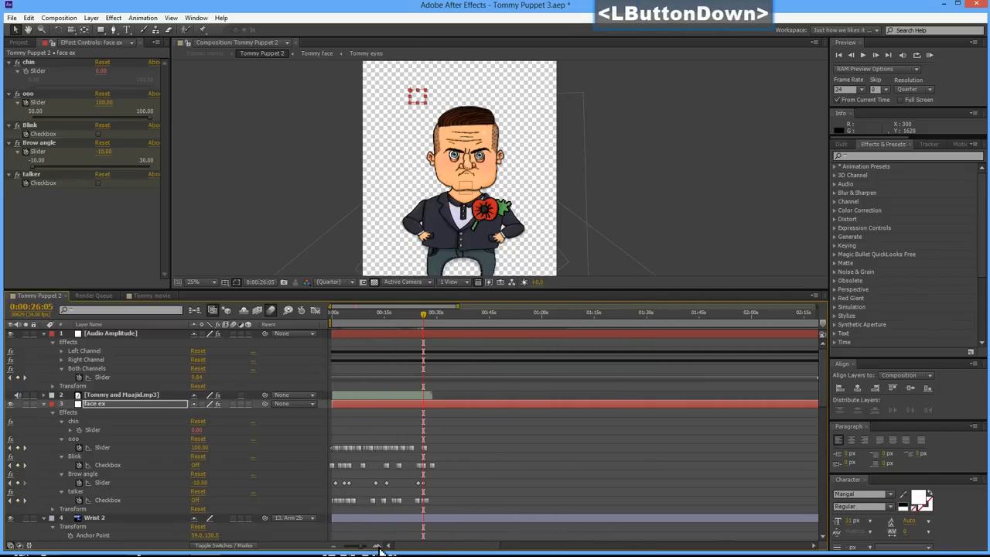
left_click(378, 547)
left_click_drag(422, 548, 404, 548)
left_click_drag(767, 440, 347, 516)
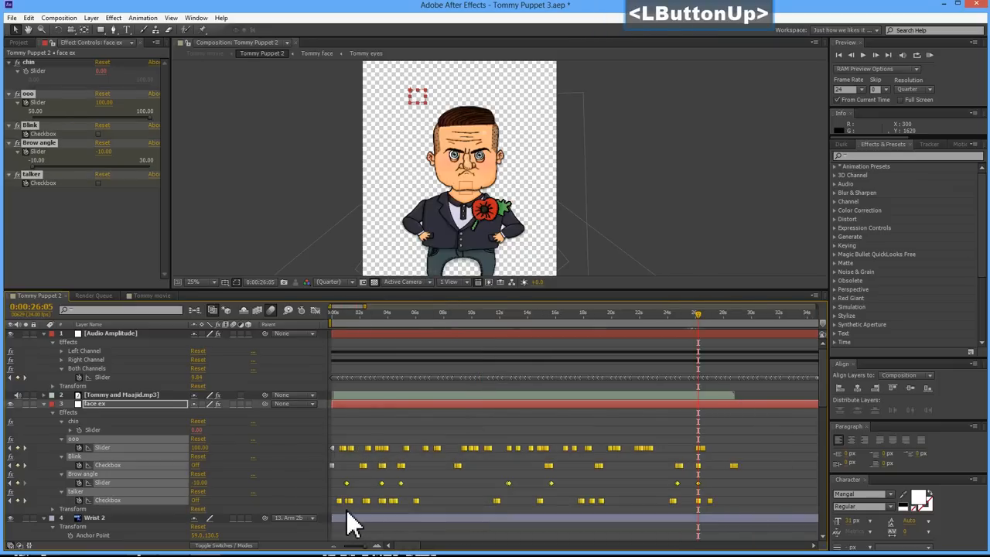
key("BackSpace")
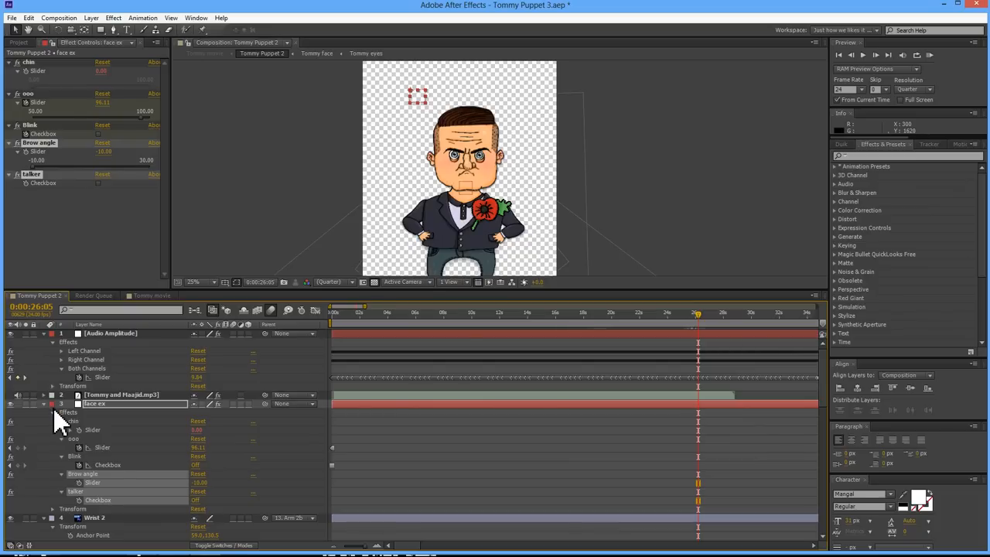
key("ctrl+z")
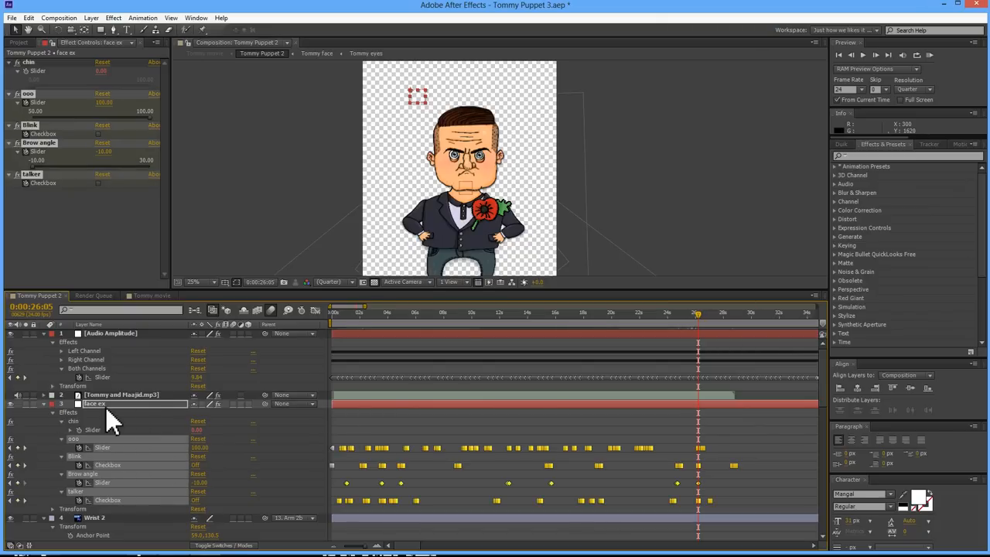
Step: Show only the animated properties of face ex and delete its ooo, Blink, Brow angle and talker keyframes after the layer's start
left_click(43, 403)
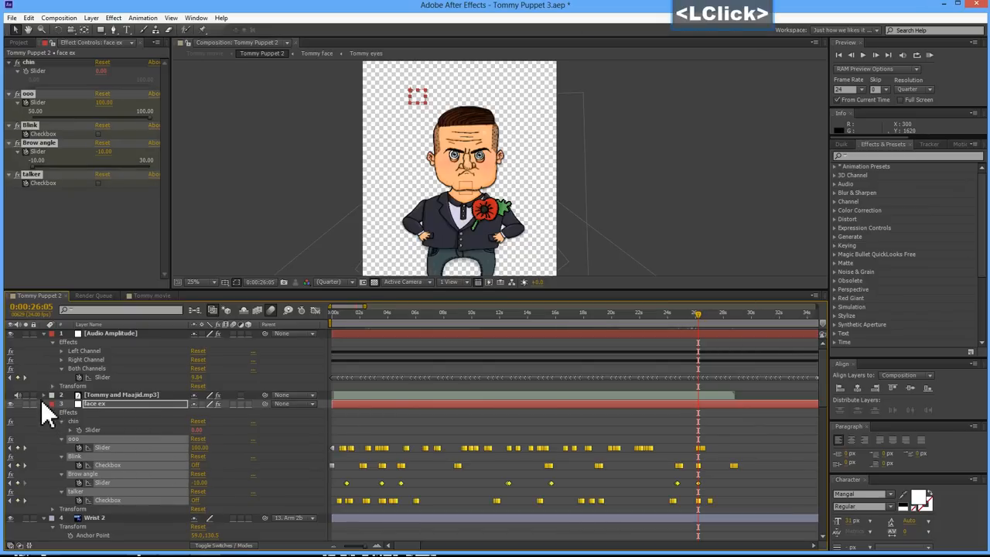
left_click(113, 406)
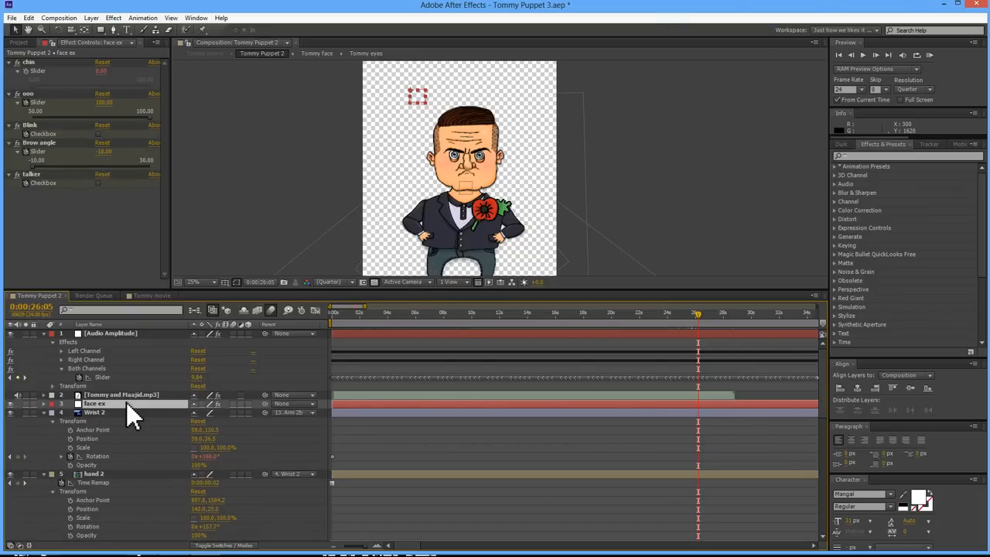
key("u")
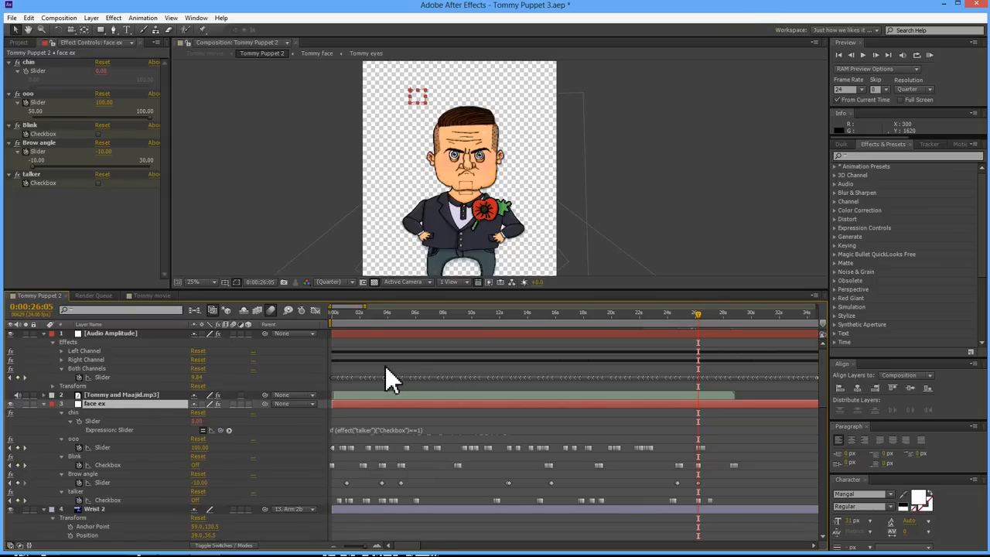
left_click_drag(774, 439, 342, 529)
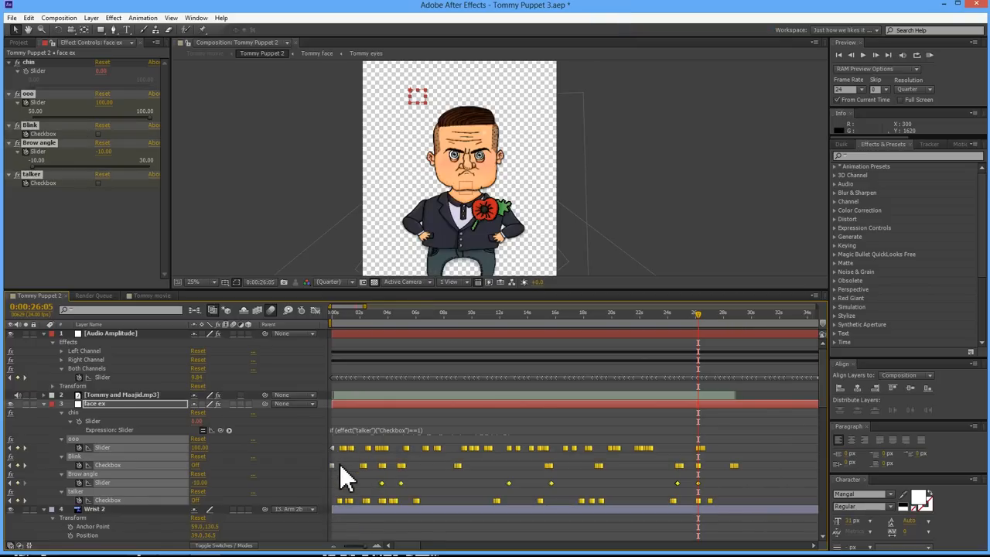
key("BackSpace")
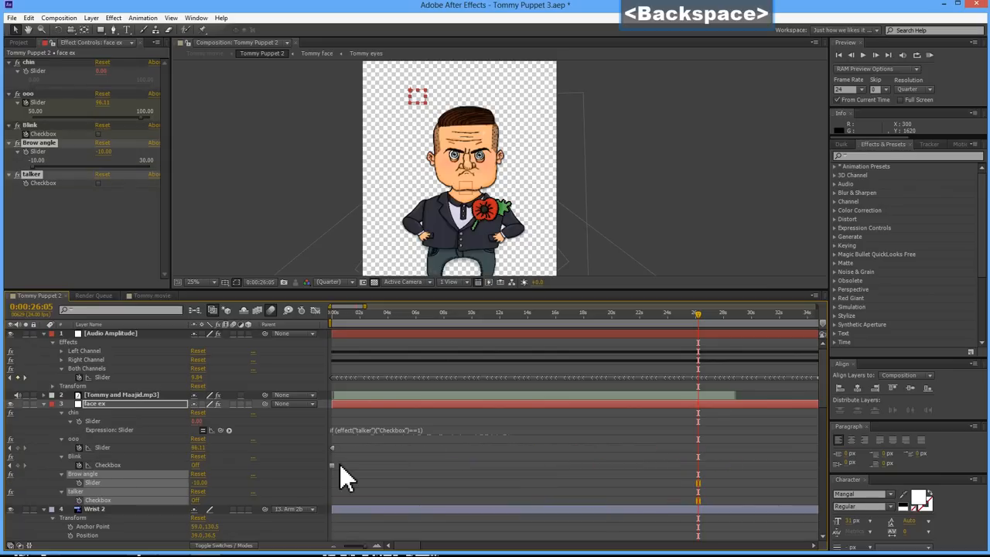
Step: Replace the Tommy and Maajid.mp3 layer in the Tommy Puppet 2 composition with Moderates.mp3, imported from the Tommy Puppet 3 folder
left_click(117, 396)
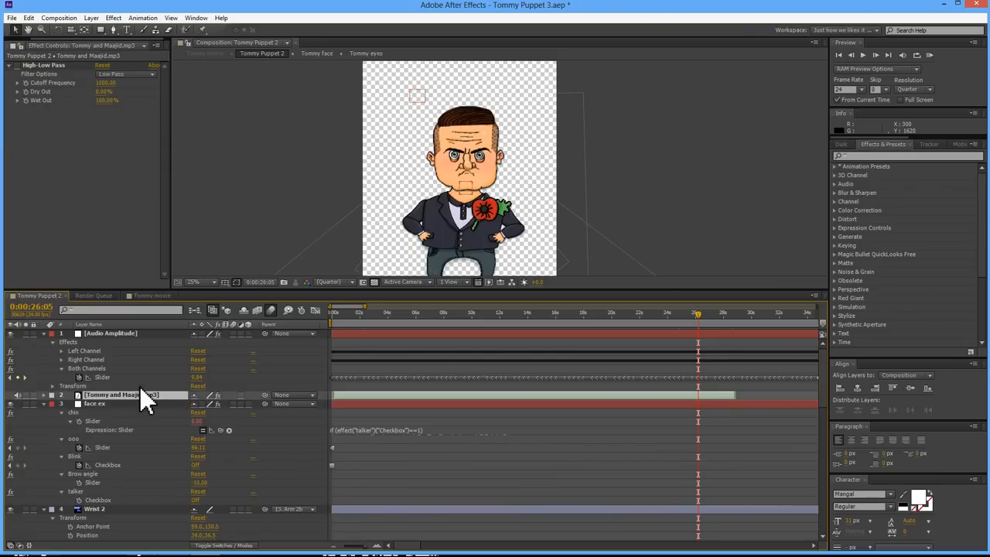
key("BackSpace")
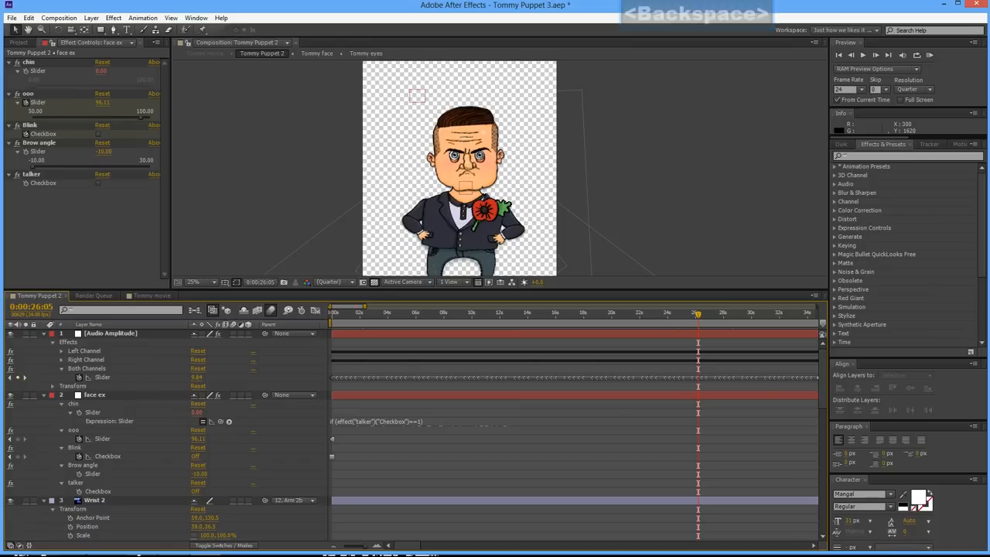
left_click(45, 546)
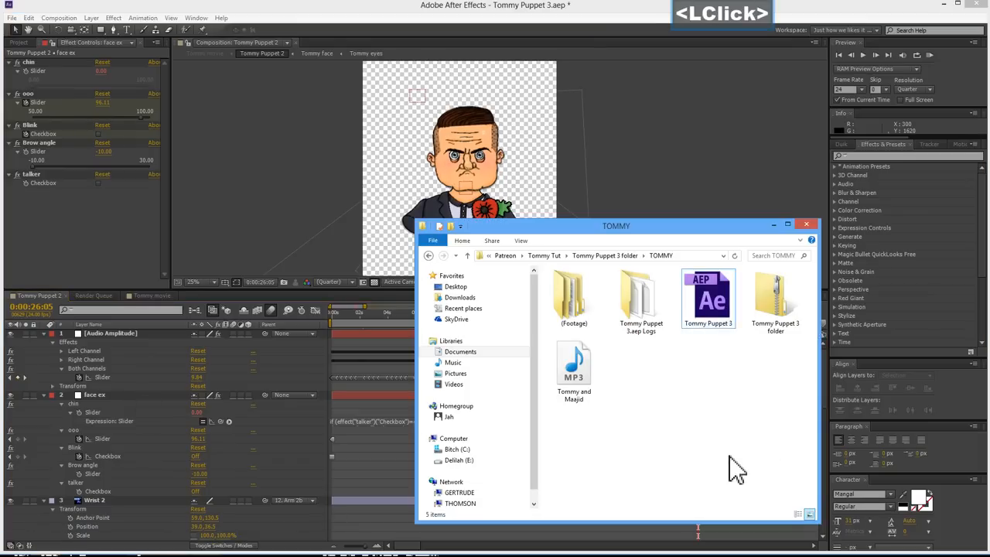
left_click(613, 255)
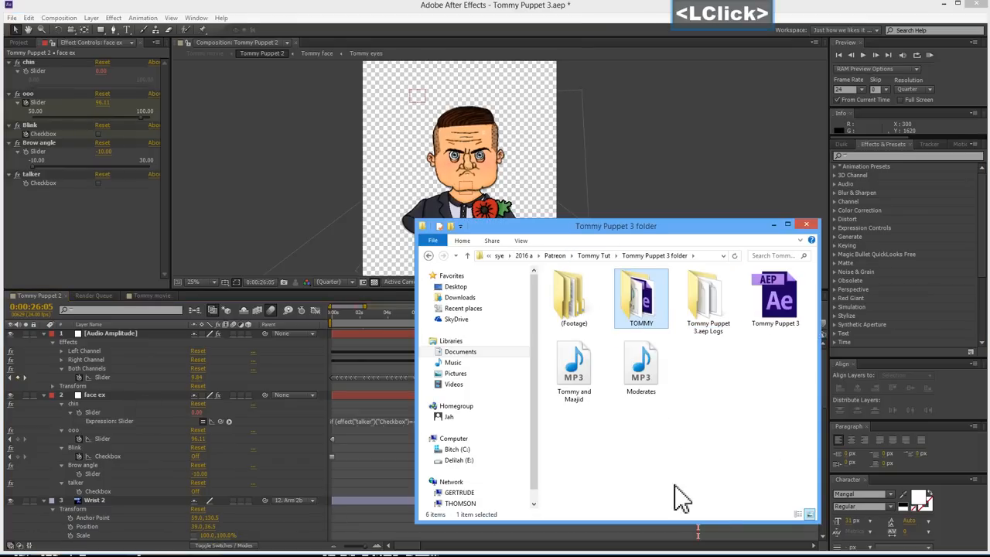
left_click(19, 41)
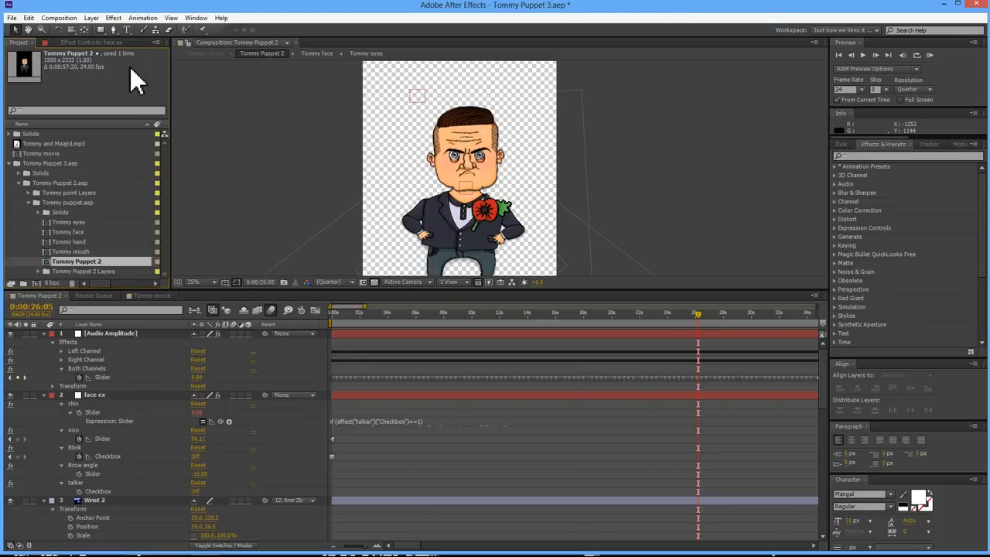
left_click(47, 545)
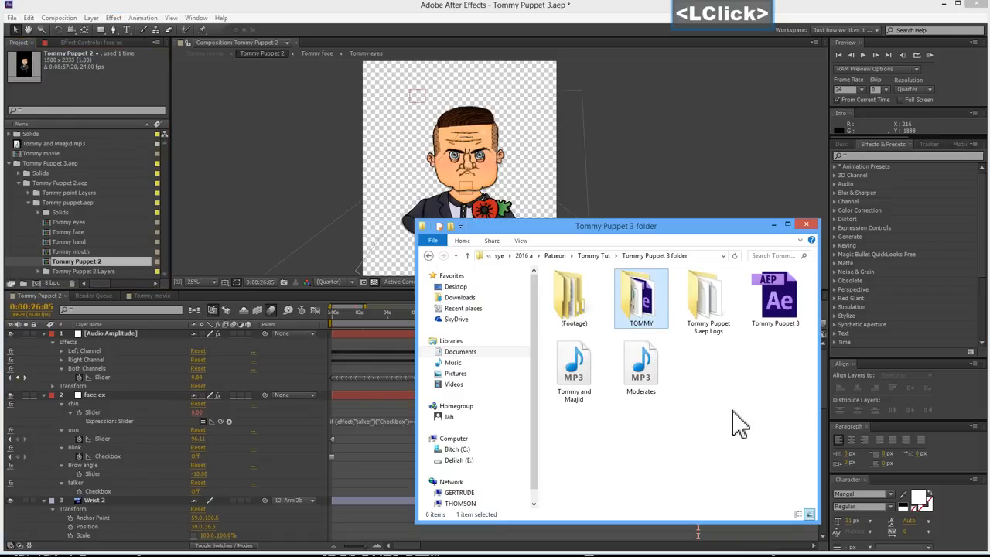
left_click(652, 383)
left_click_drag(654, 395, 89, 157)
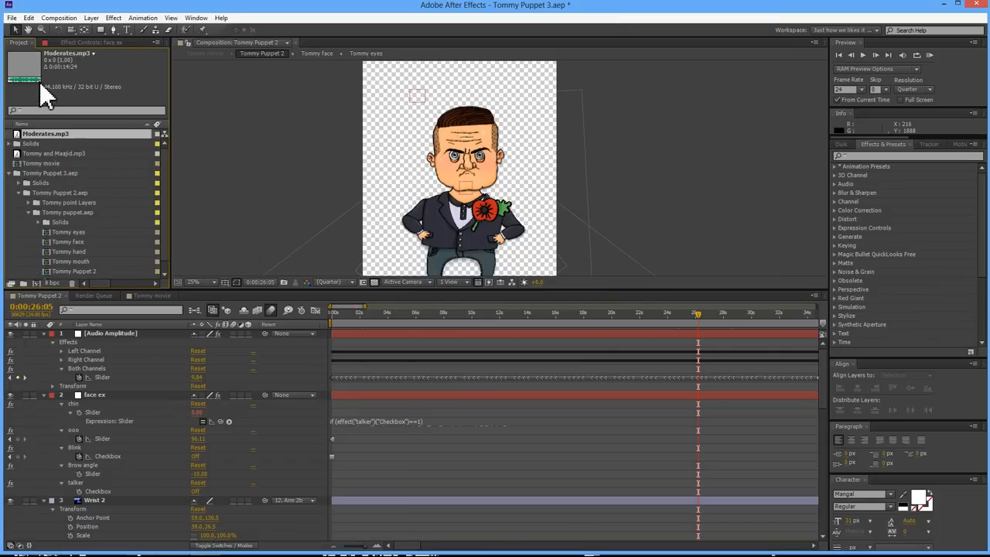
left_click_drag(40, 132, 470, 156)
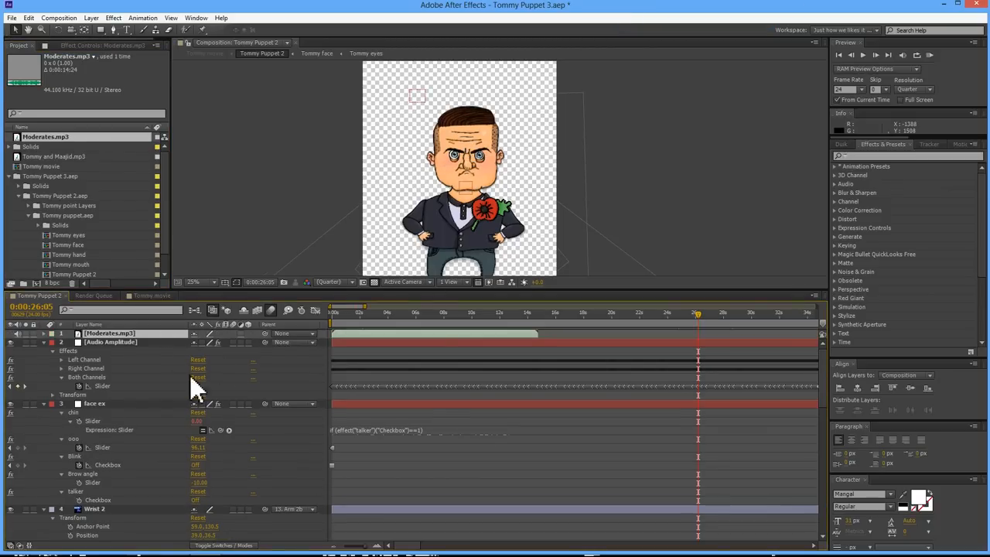
Step: Return to 0:00:00:00 and preview the audio of the Moderates.mp3 layer
left_click_drag(388, 314, 327, 316)
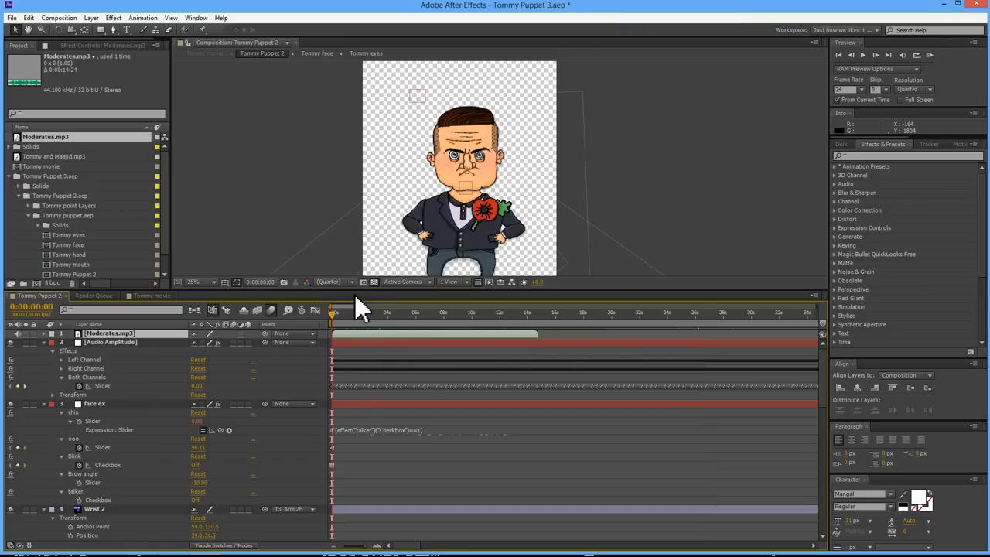
key("Delete")
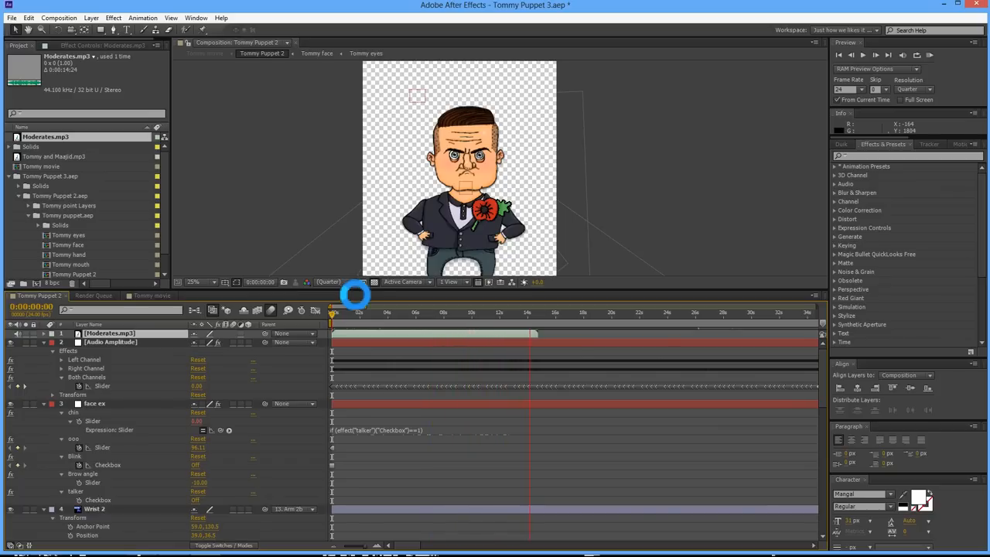
key("space")
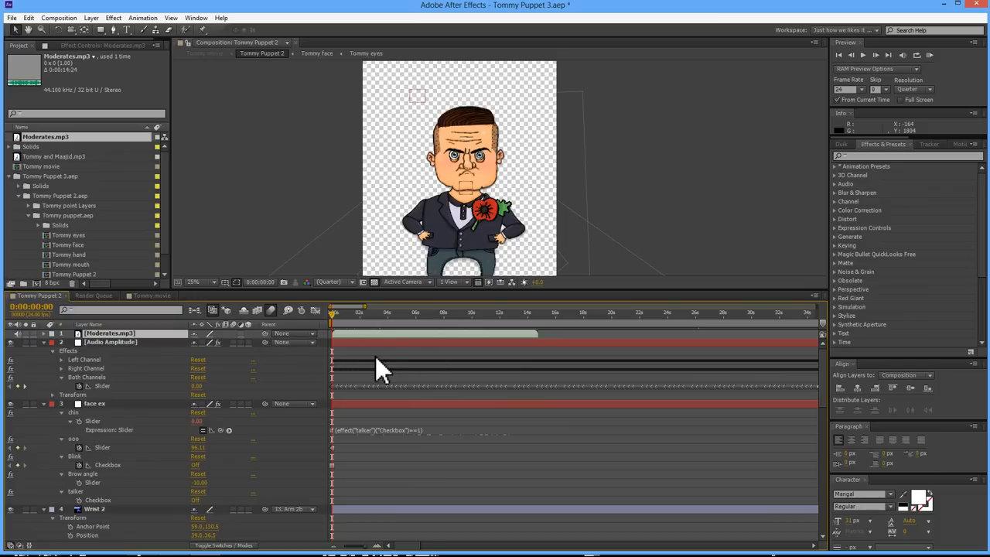
Step: Convert the audio of the Moderates.mp3 layer to keyframes with the Keyframe Assistant
right_click(119, 334)
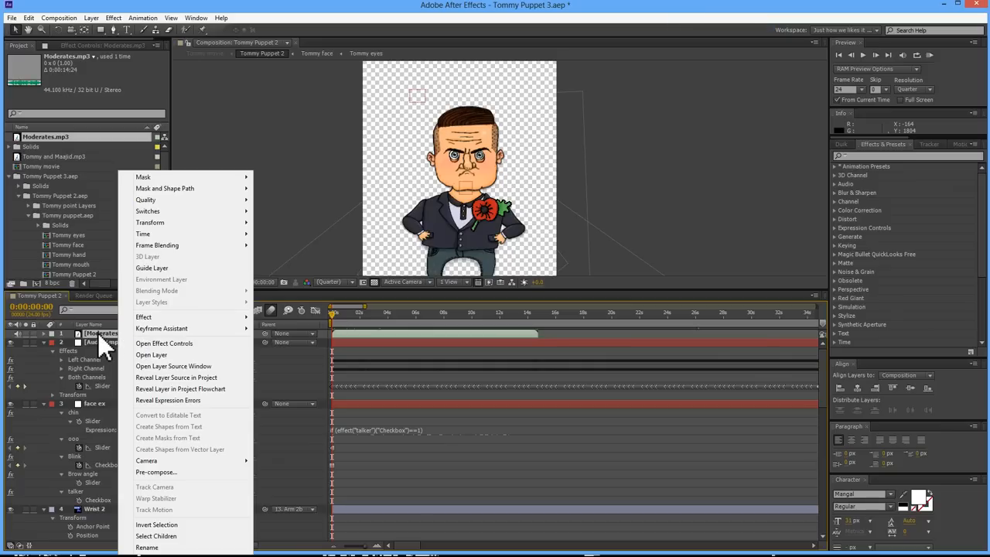
mouse_move(147, 331)
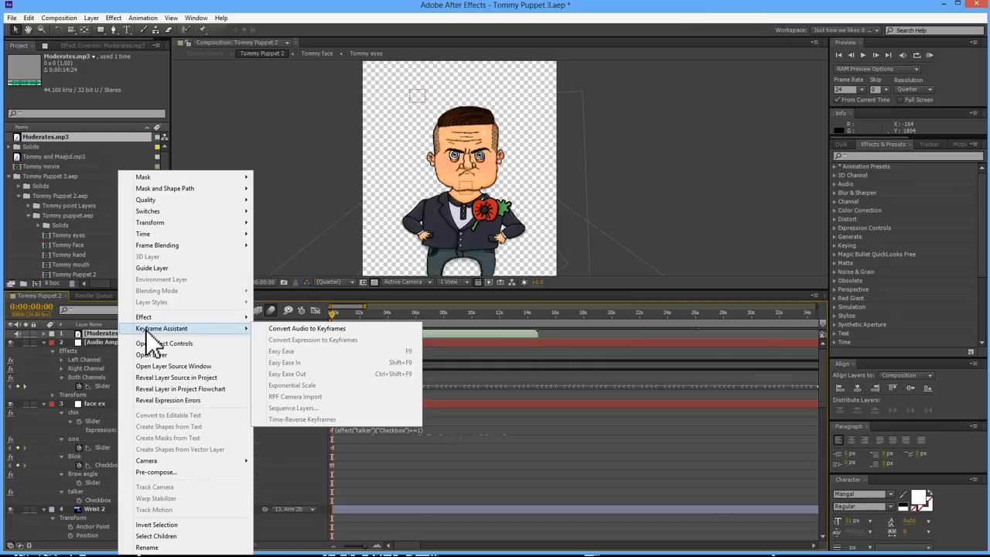
left_click(299, 331)
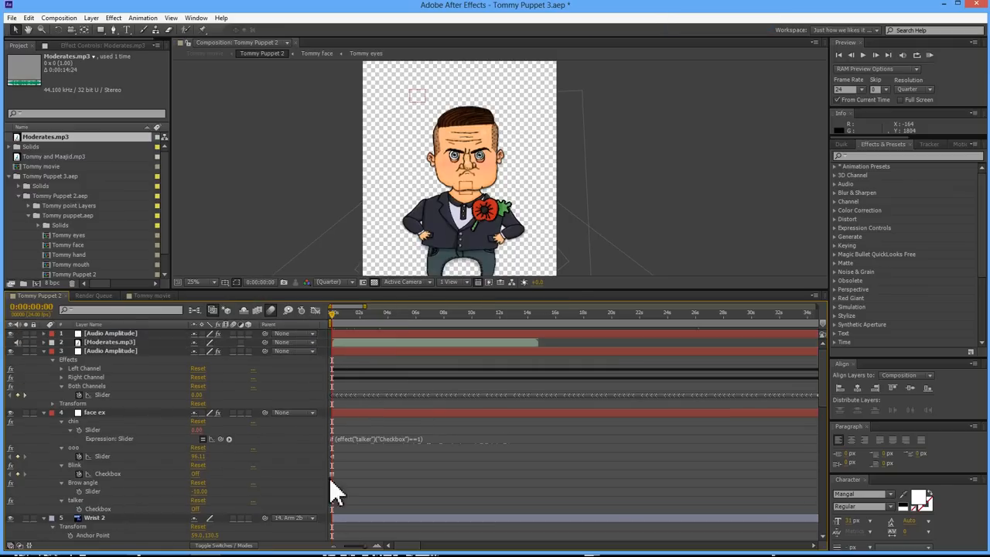
Step: Delete the old Audio Amplitude layer below Moderates.mp3, keeping the new one at the top of the layer stack
left_click(96, 335)
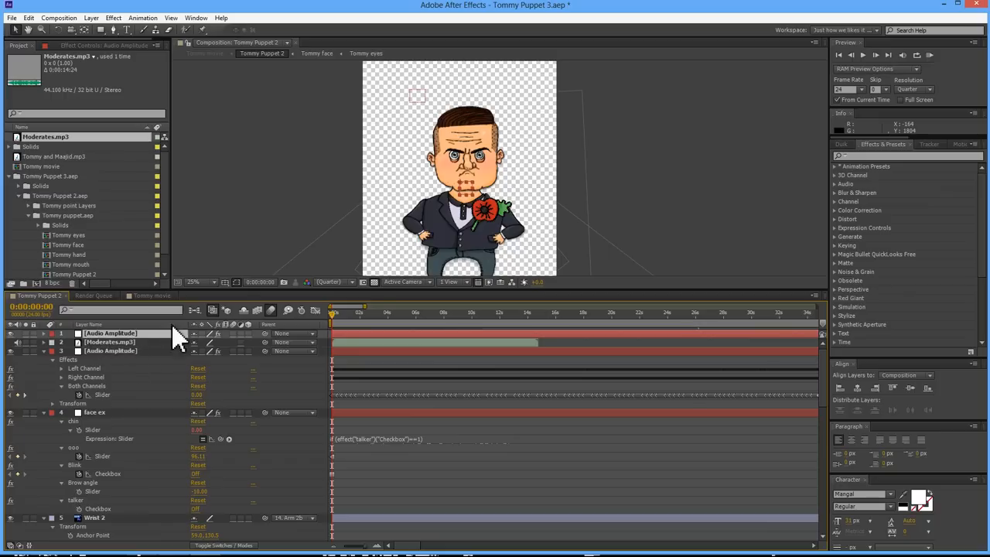
left_click(115, 349)
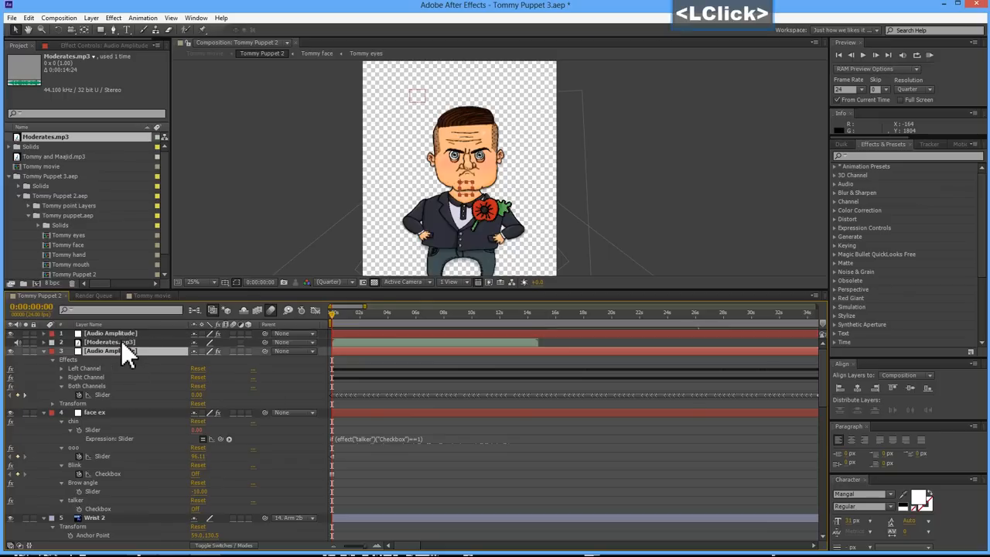
left_click(116, 337)
left_click(122, 352)
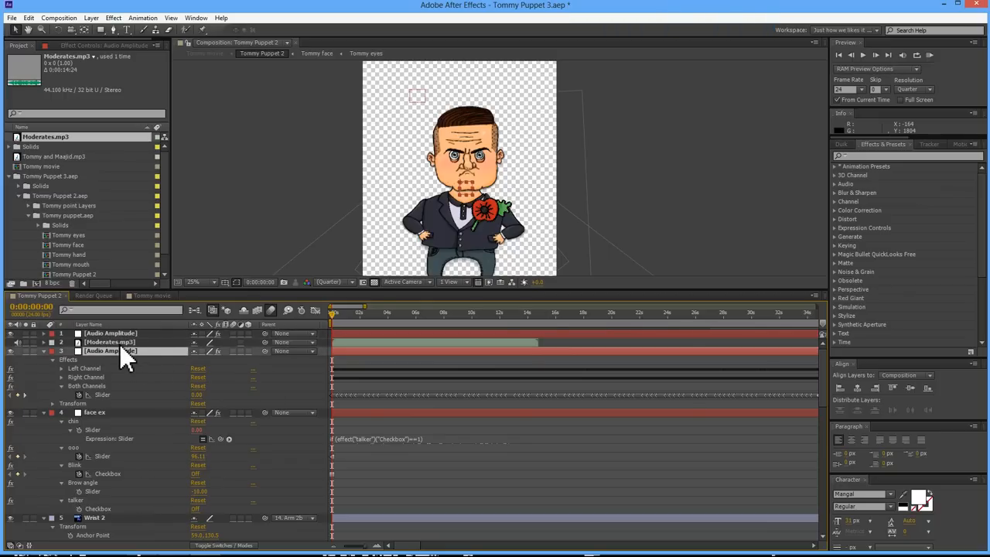
key("BackSpace")
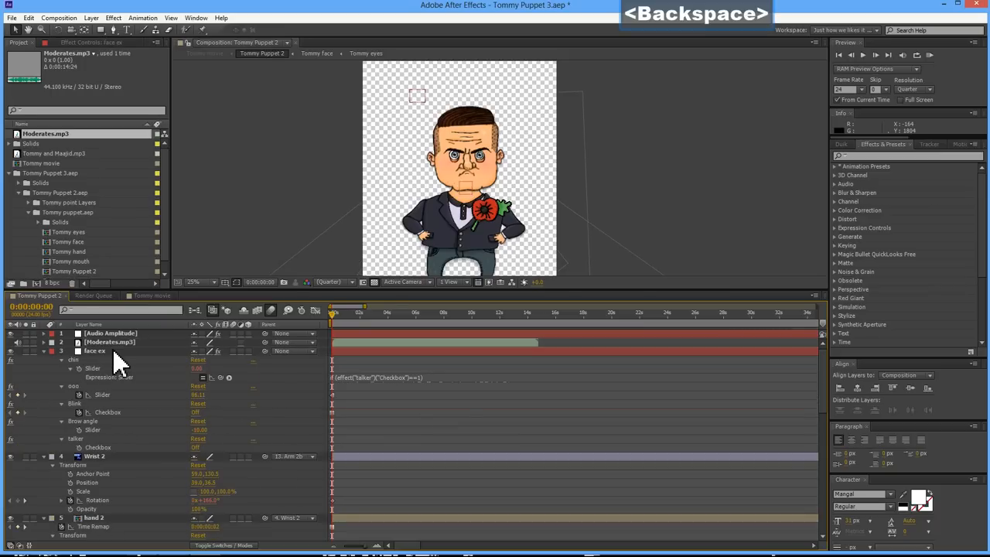
Step: Expand the chin slider's expression and examine its reference to the Audio Amplitude layer and the multiplier at its end
left_click(381, 383)
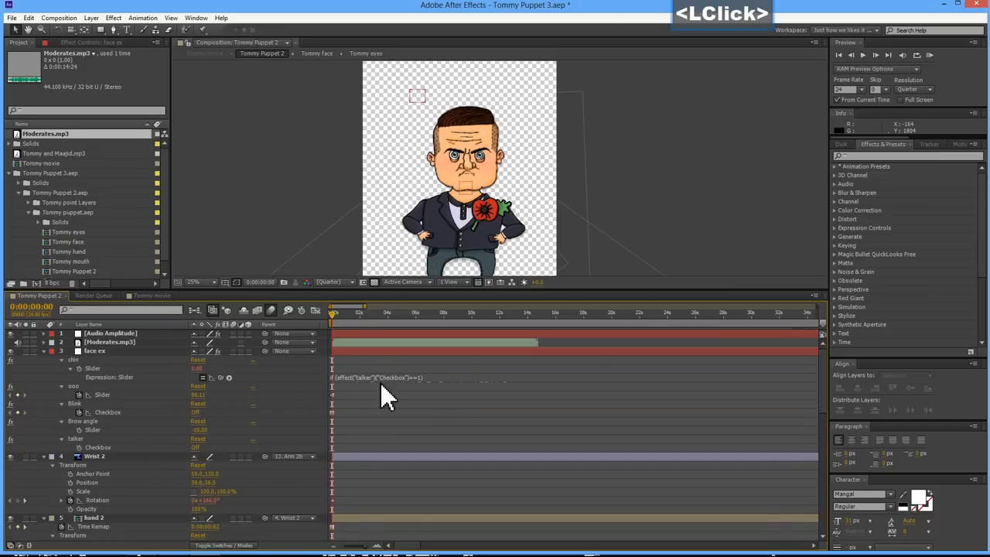
left_click(377, 376)
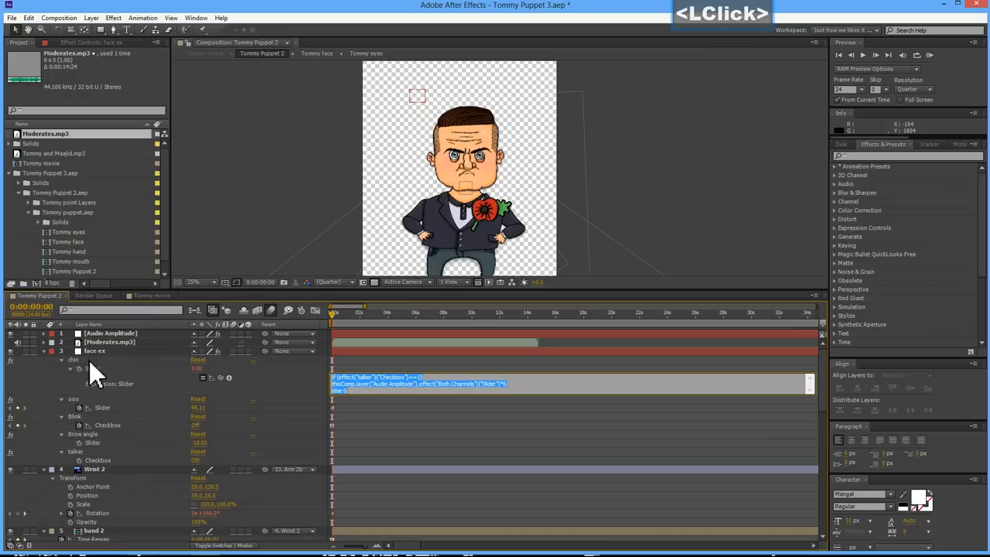
left_click(408, 391)
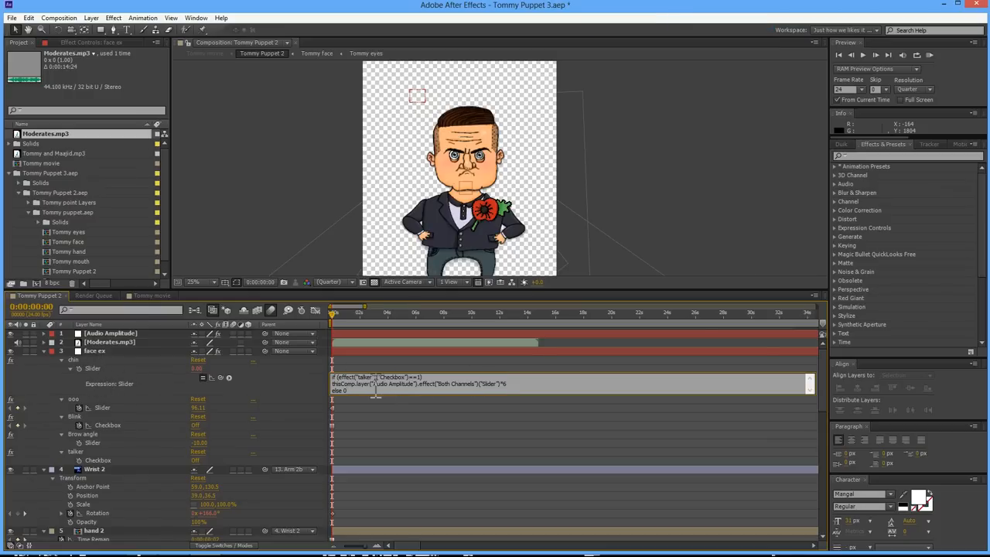
left_click(115, 333)
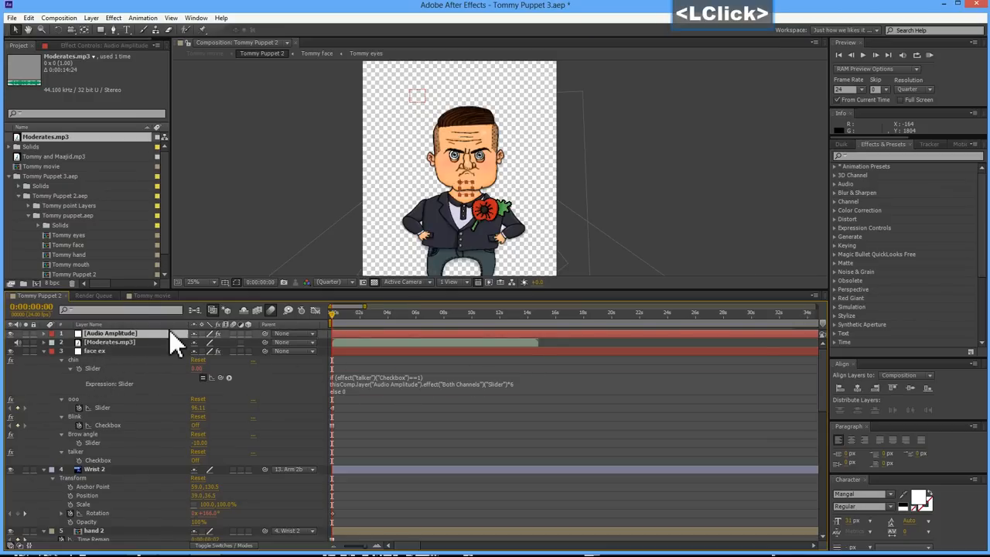
left_click(395, 387)
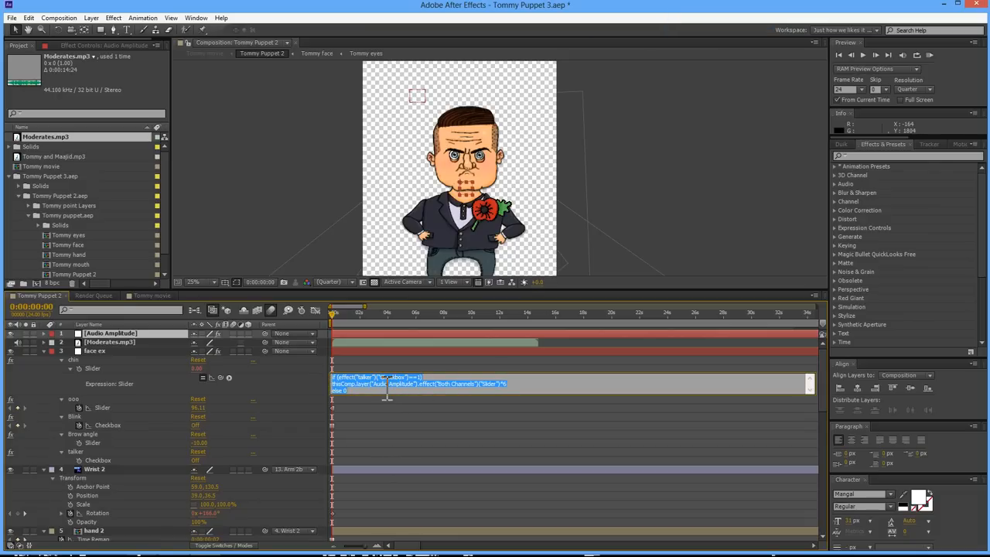
left_click(486, 381)
left_click(504, 385)
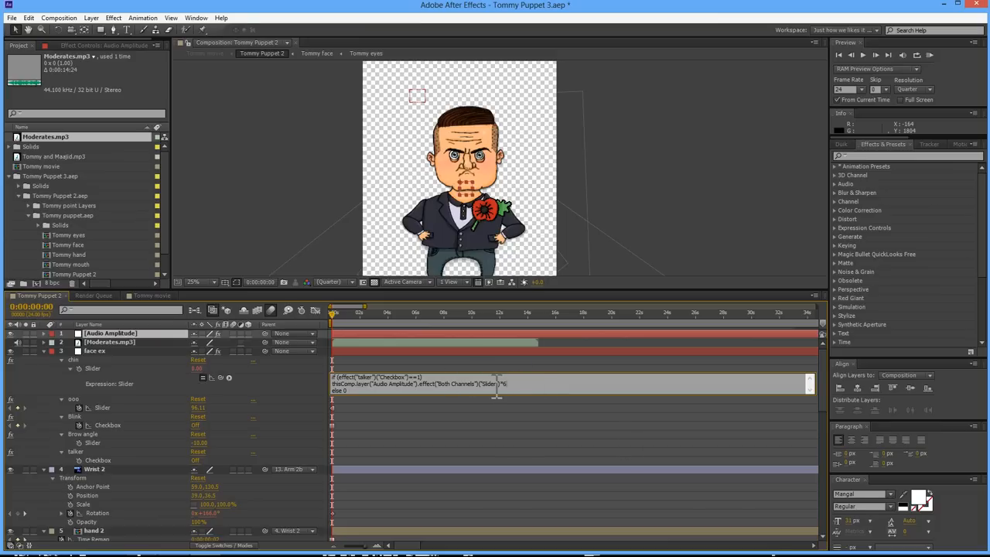
Step: Move to 0:00:02:18, reopen the chin slider's expression at its multiplier and close it with the multiplier at 6
left_click_drag(358, 317, 371, 315)
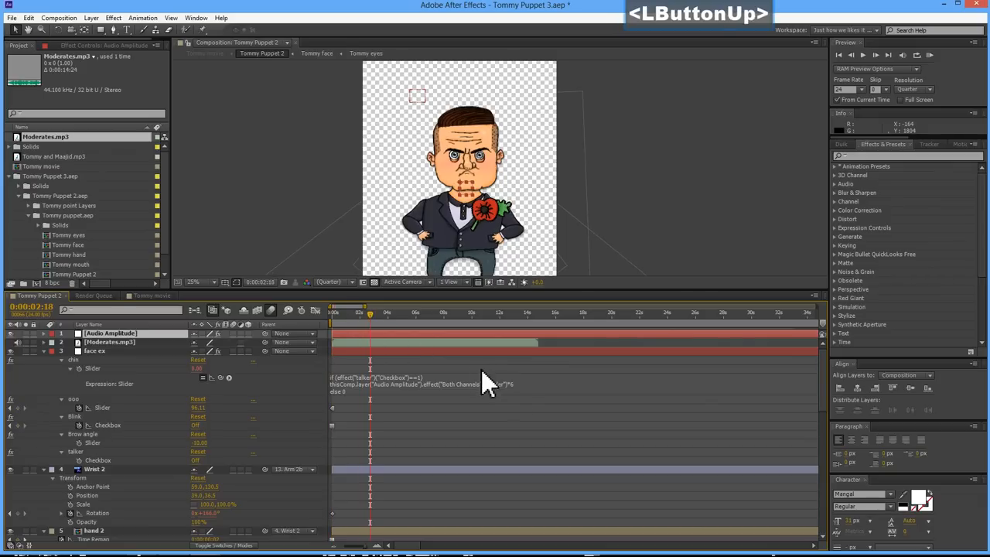
double_click(522, 380)
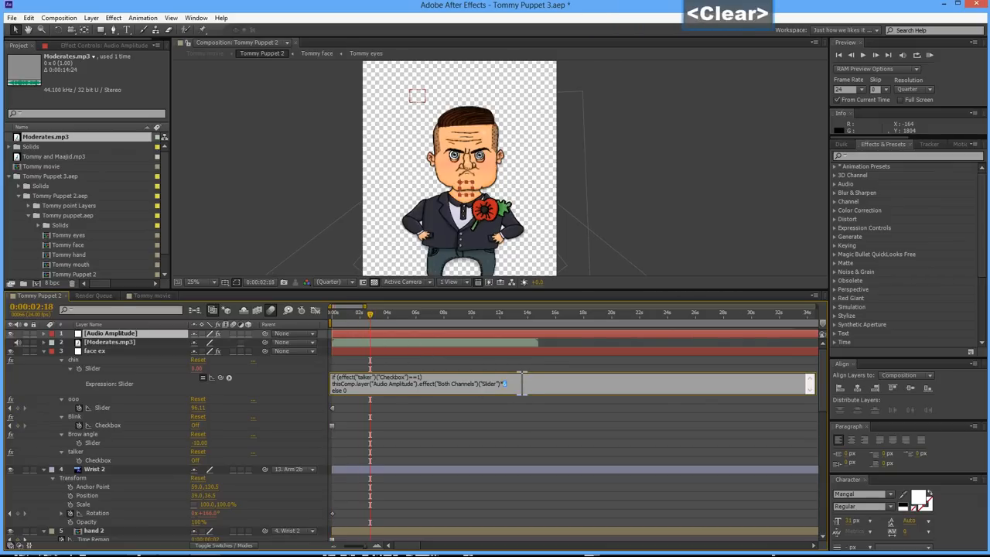
key("KP_Enter")
left_click(518, 384)
left_click(515, 385)
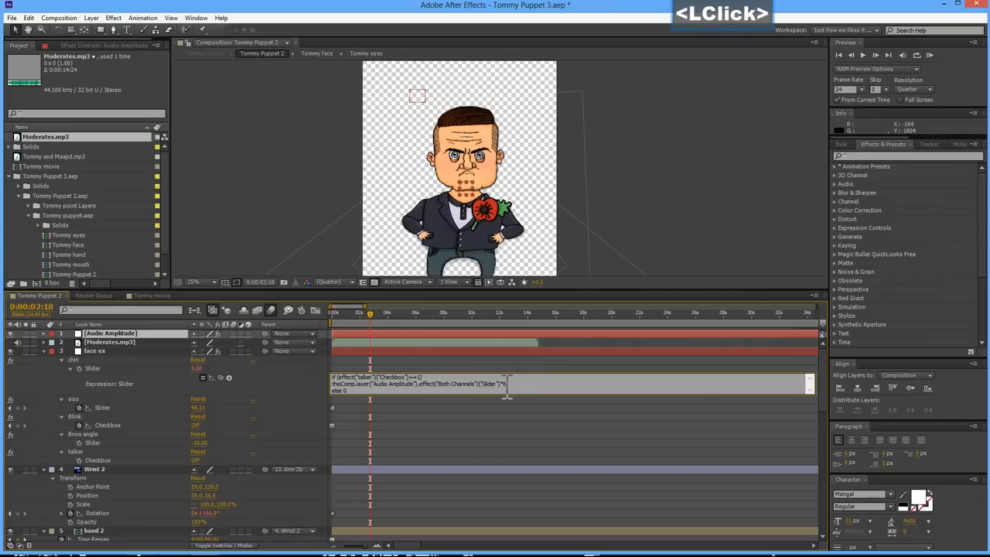
key("KP_Enter")
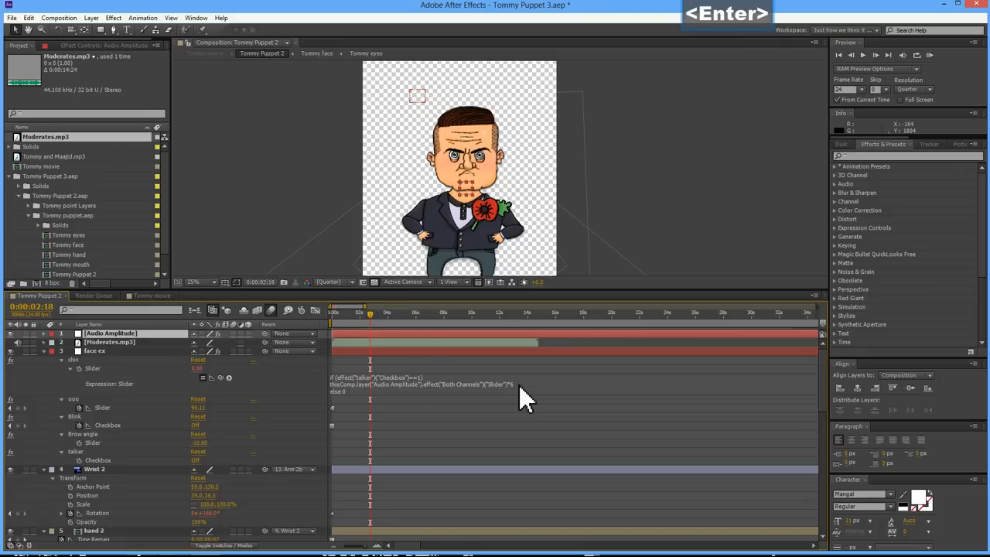
Step: Scrub through the speech with sound from the start of the Moderates.mp3 audio to 0:00:06:07
left_click(345, 314)
left_click_drag(346, 315, 334, 318)
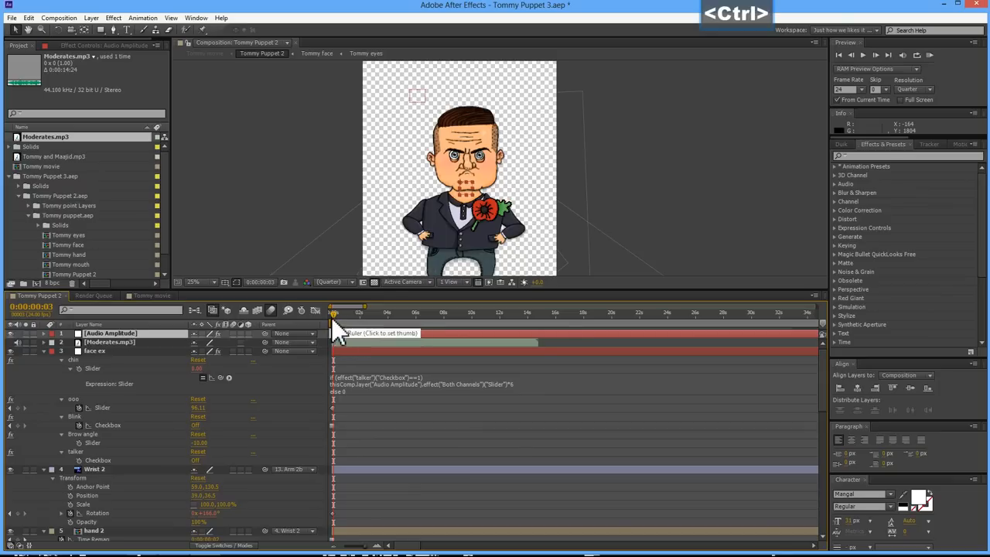
left_click_drag(332, 317, 384, 328)
left_click_drag(395, 331, 419, 342)
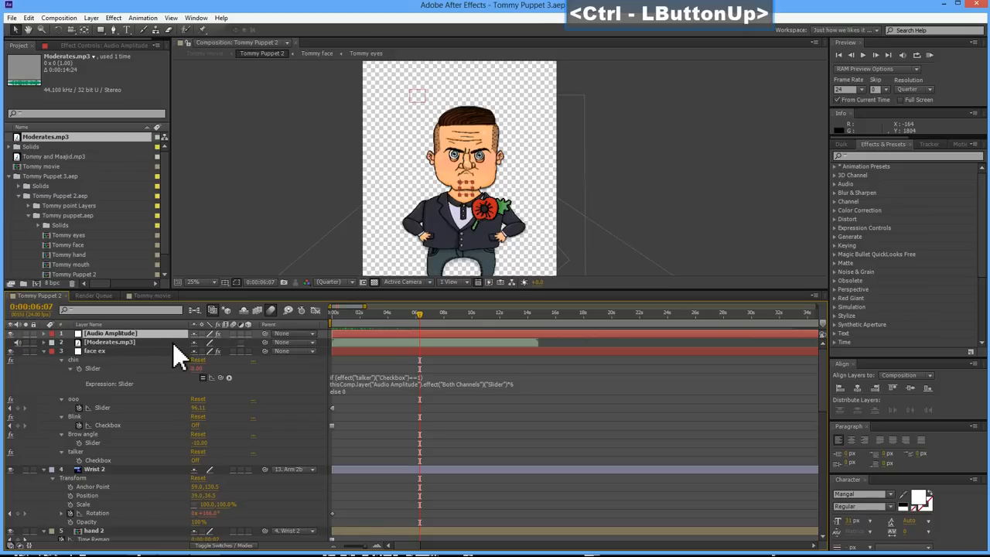
Step: Turn on the talker checkbox of the face ex layer at 0:00:00:00 and scrub the speech with sound to 0:00:00:11
left_click(154, 352)
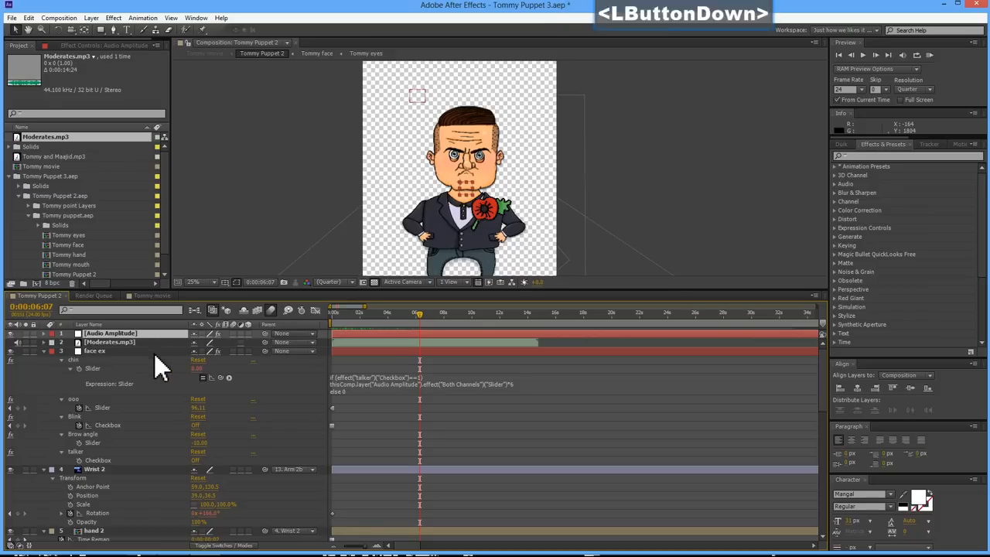
left_click(106, 453)
left_click(326, 312)
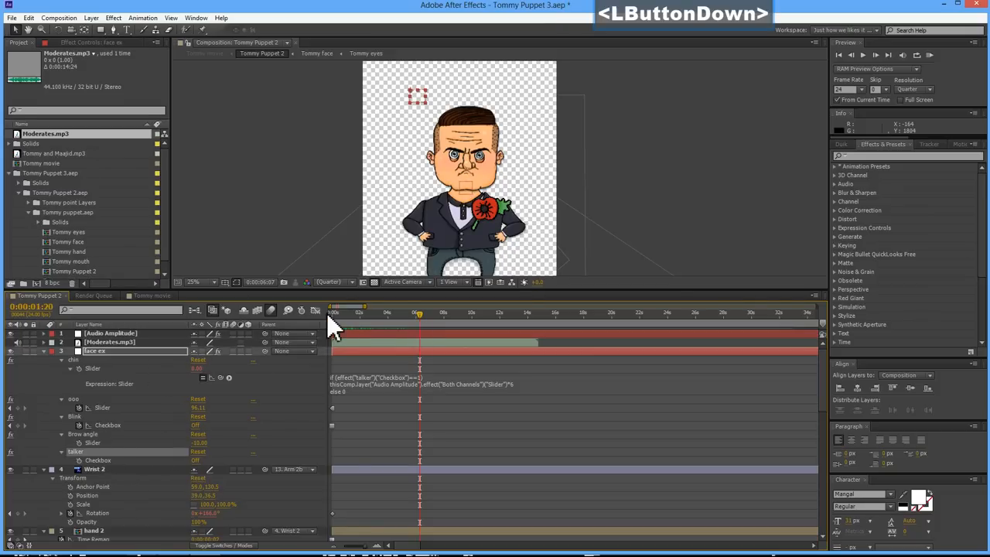
left_click(89, 42)
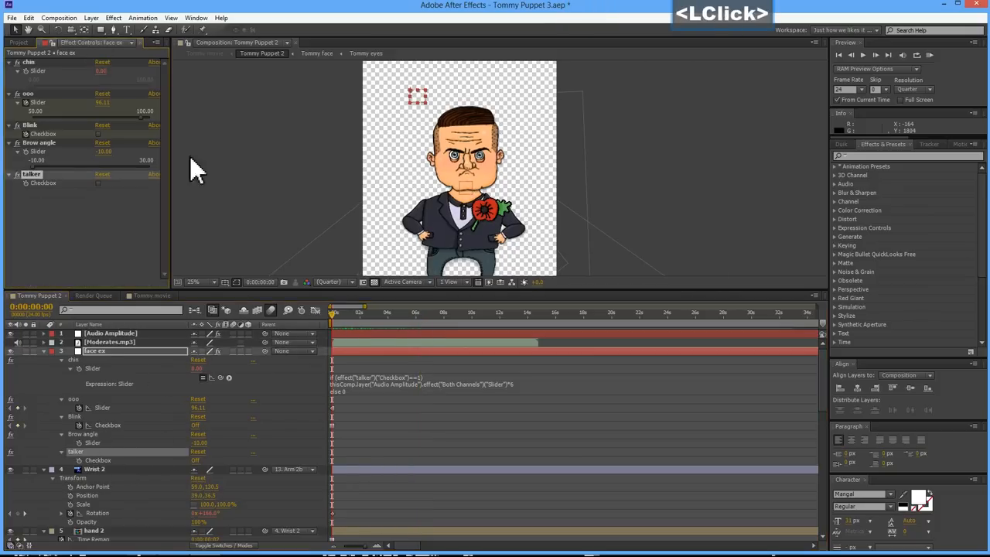
left_click(97, 183)
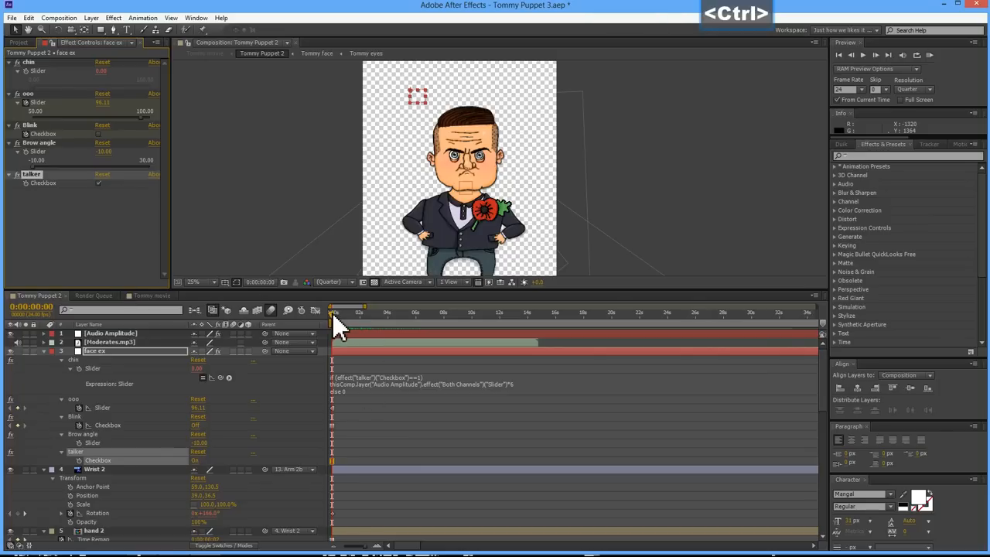
mouse_move(333, 316)
left_mouse_down()
mouse_move(403, 323)
mouse_move(333, 322)
left_mouse_up()
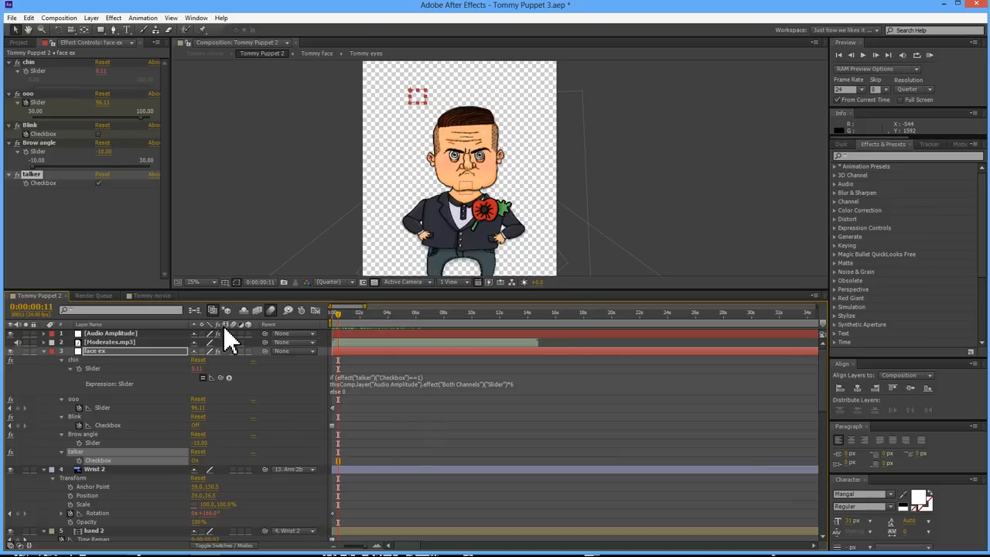
Step: Examine the puppet at 0:00:29:11 and the late keyframes of Arm 1b's rotation, Wrist 1's rotation and hand 1's time remap
left_click_drag(822, 433, 828, 532)
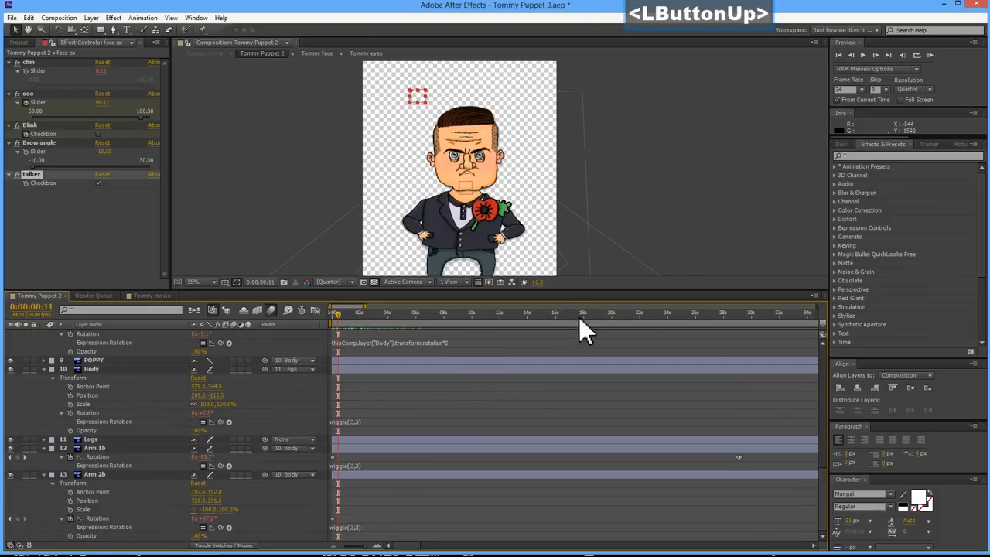
left_click_drag(723, 327, 744, 331)
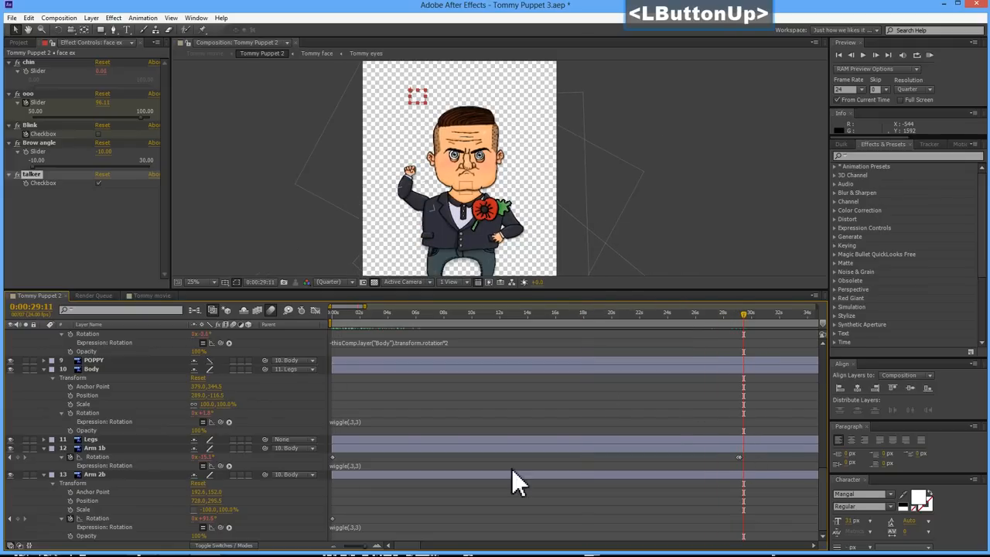
left_click(103, 449)
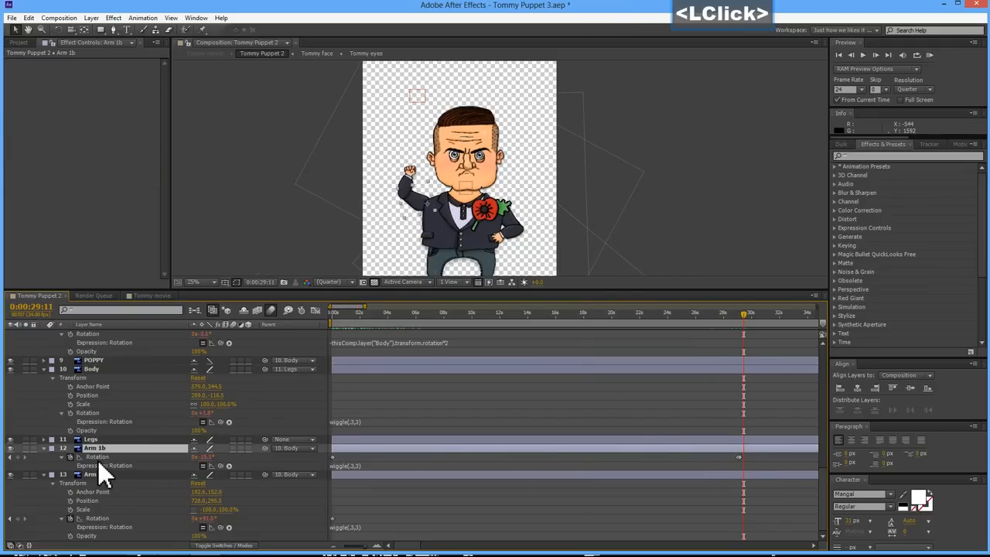
left_click(121, 456)
scroll(122, 456, "up", 1)
scroll(123, 452, "down", 1)
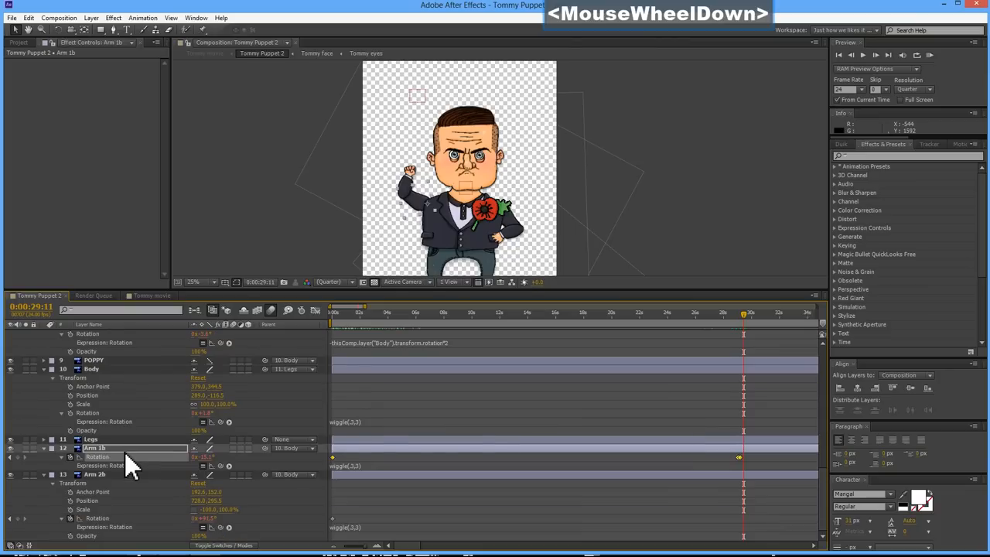
scroll(127, 455, "up", 4)
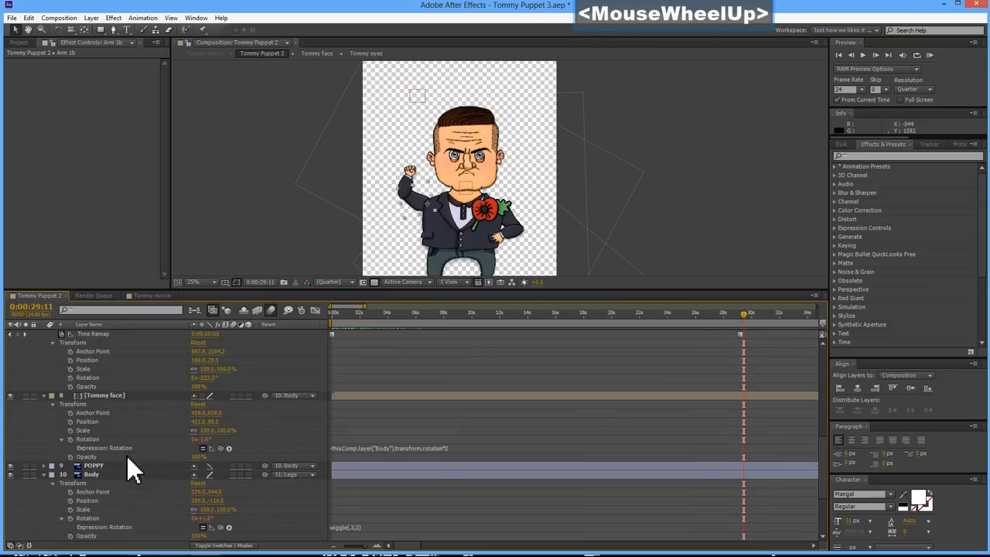
scroll(127, 456, "up", 3)
left_click(149, 384)
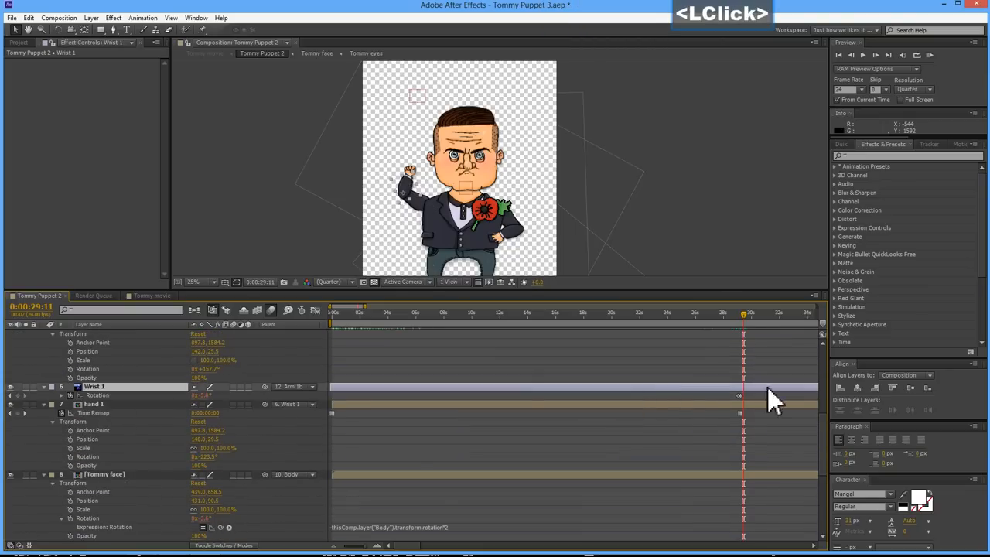
left_click(124, 407)
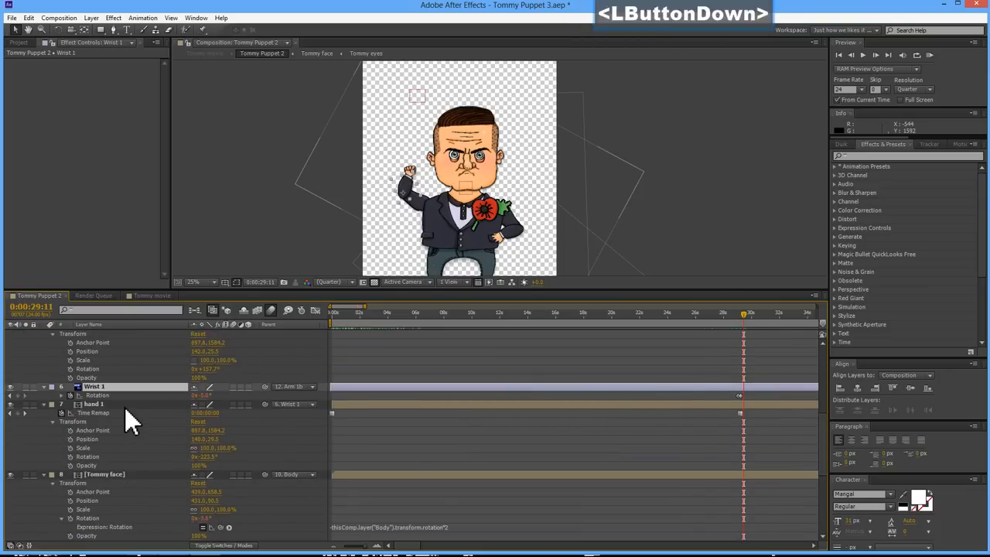
Step: Add a time remap keyframe with frame 1 to hand 1 at 0:00:23:20
left_click_drag(743, 312, 665, 316)
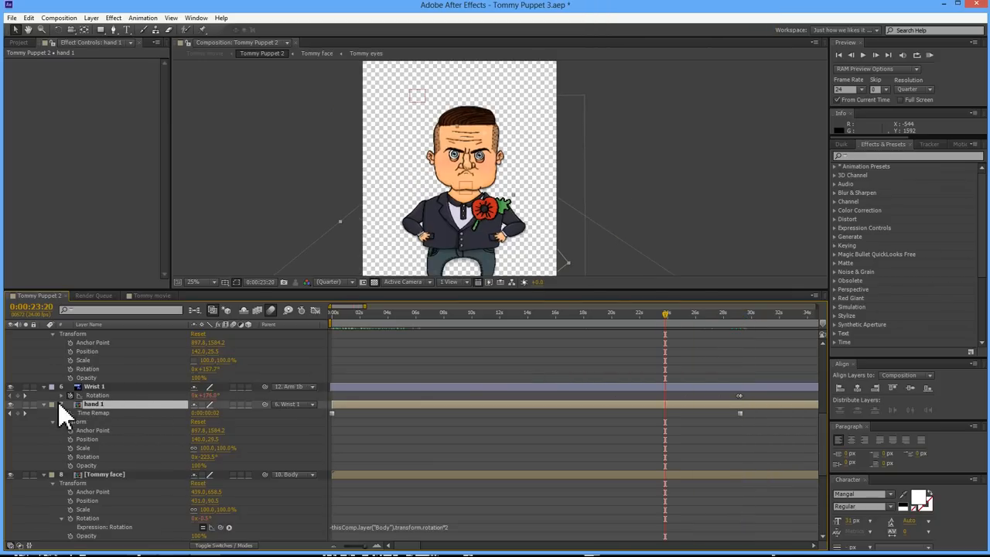
left_click(43, 406)
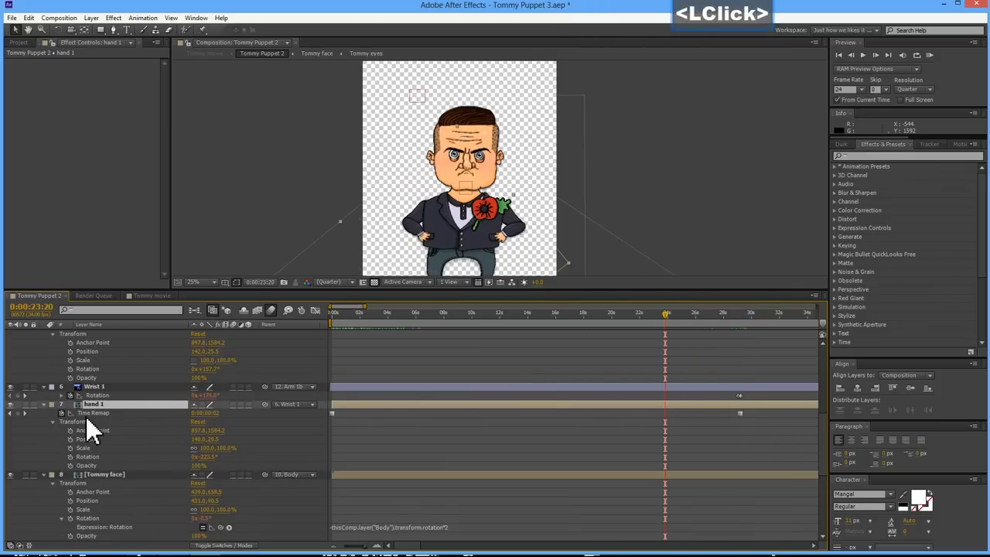
left_click(209, 414)
key("End")
key("Return")
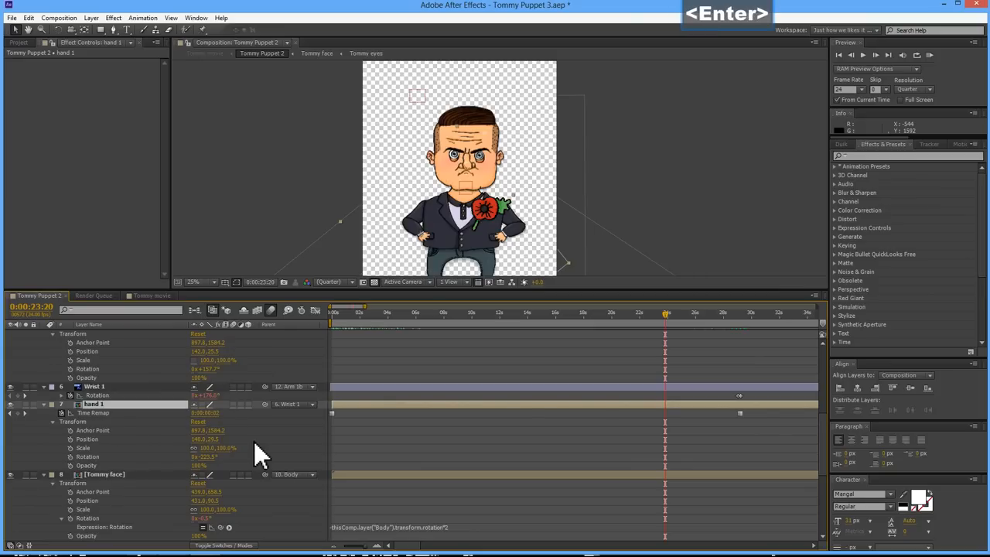
left_click(215, 413)
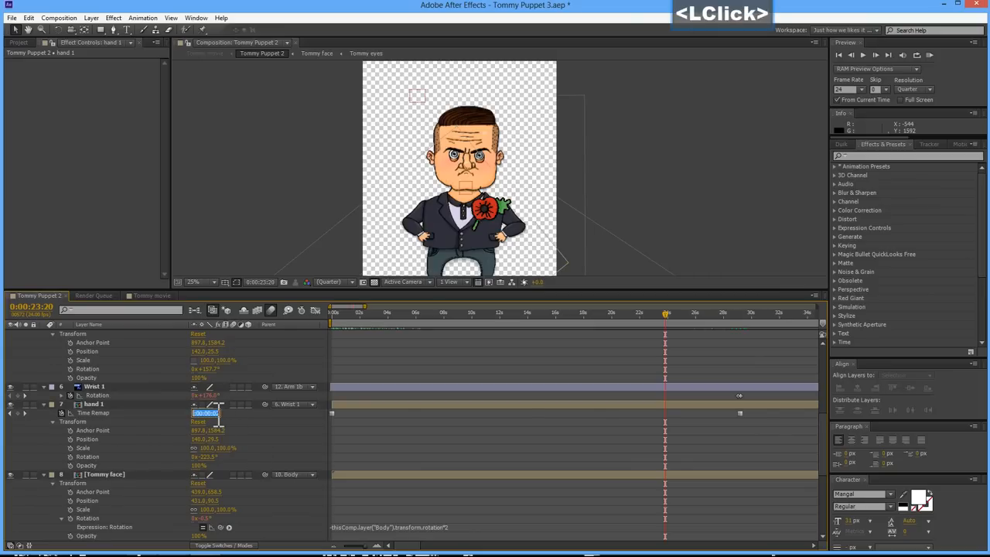
key("Num_Lock")
type("1")
key("Return")
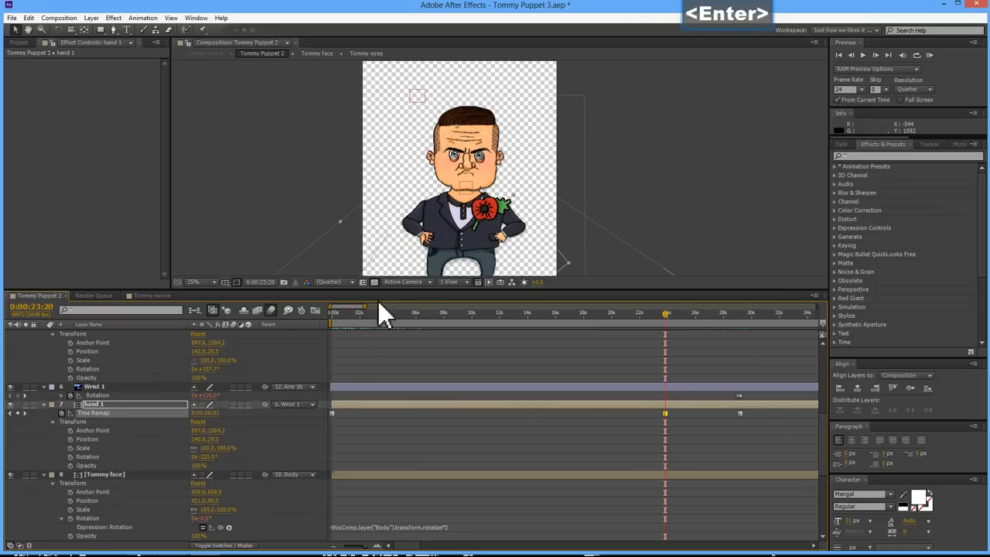
Step: Try other hand poses in hand 1's time remap keyframe at 0:00:23:20, including frame 0
left_click(213, 415)
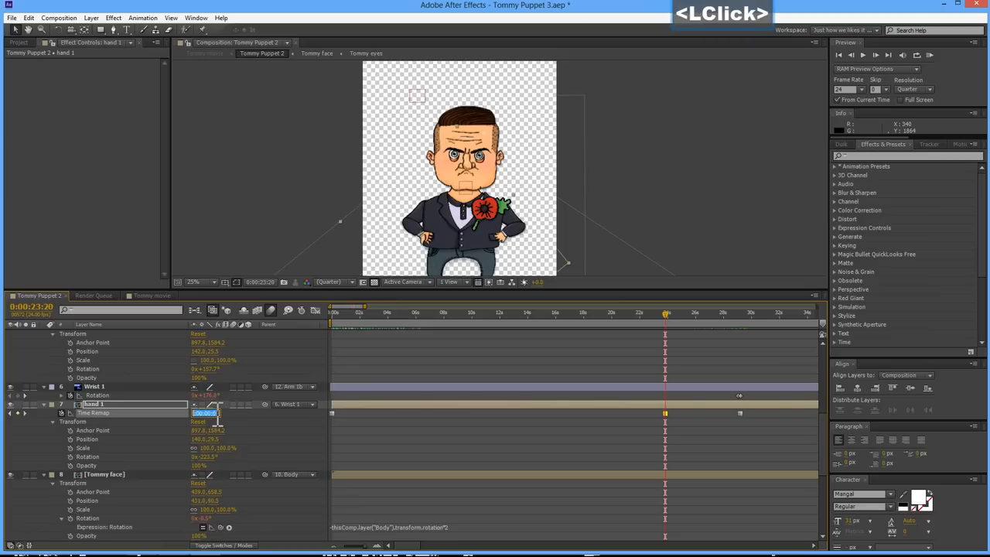
key("Return")
left_click(218, 415)
type("0")
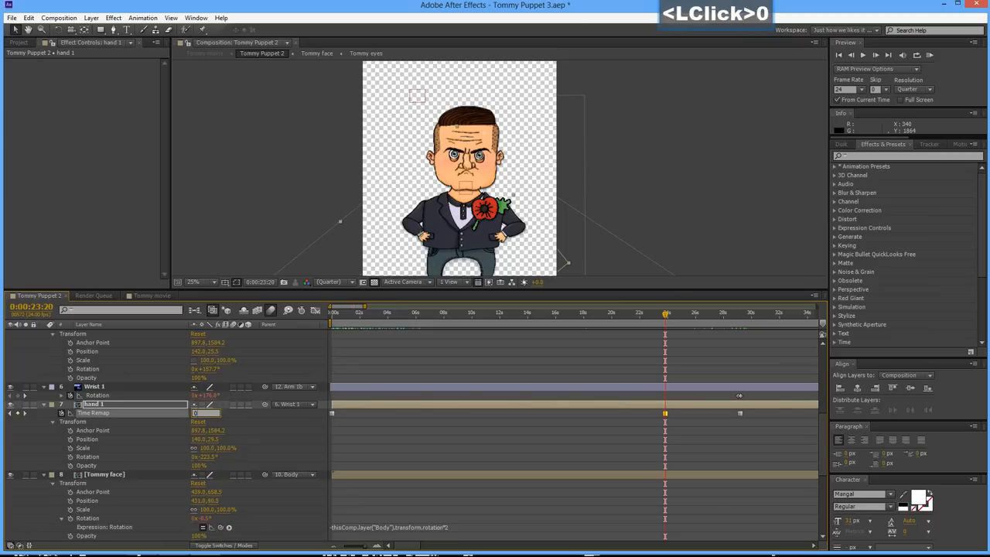
key("Return")
left_click(216, 415)
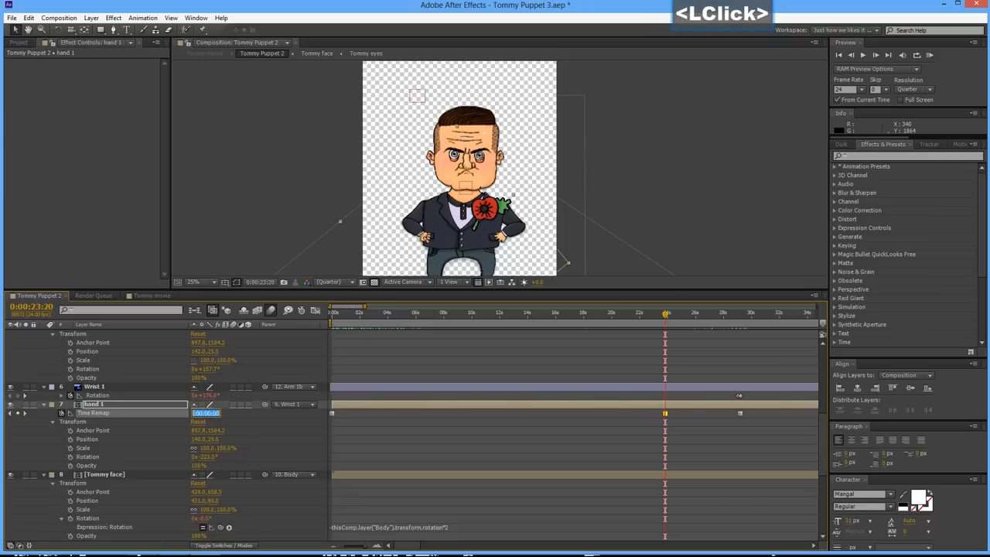
key("Return")
left_click(216, 415)
key("Return")
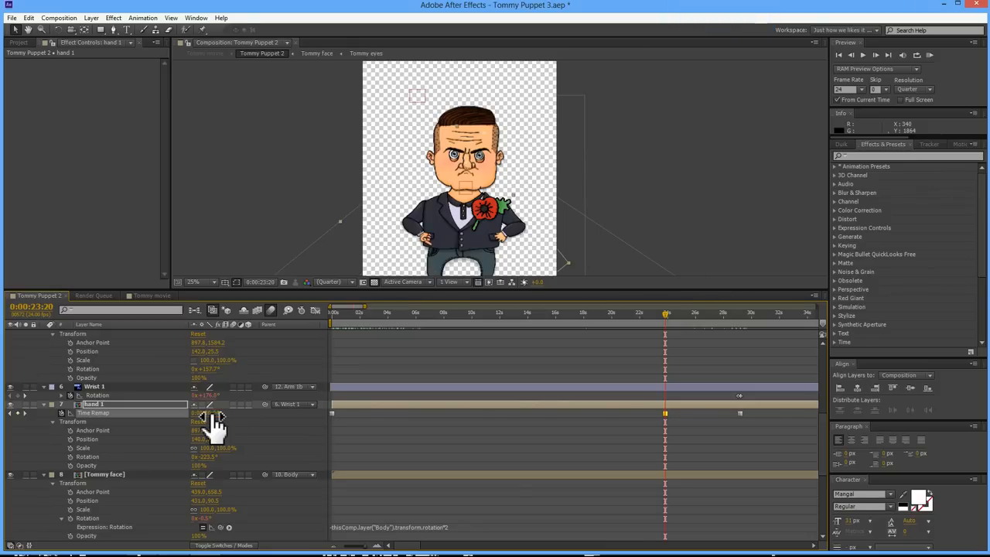
Step: Set hand 1's time remap keyframe at 0:00:23:20 to frame 1, then to 0:00:00:02
left_click(210, 415)
type("1")
key("Return")
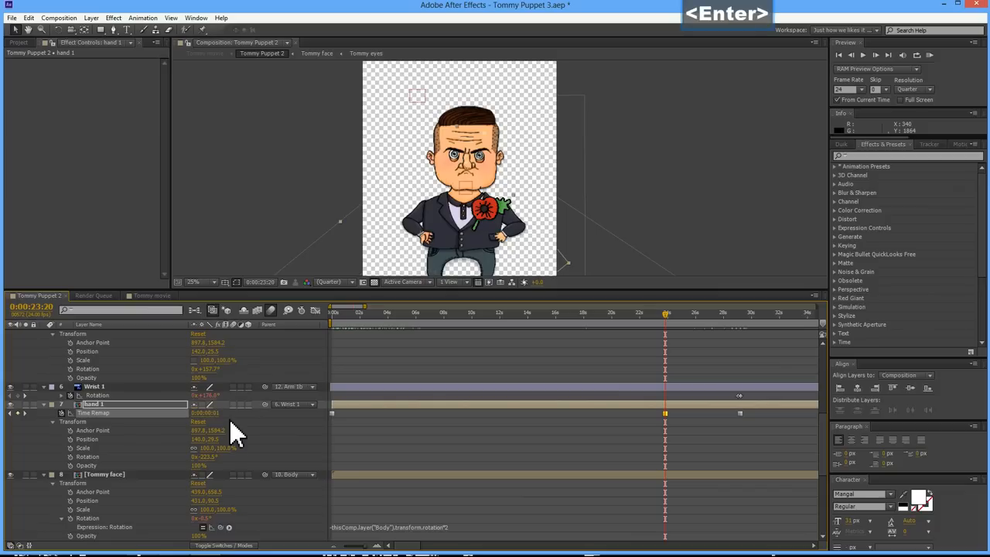
left_click(212, 412)
key("Return")
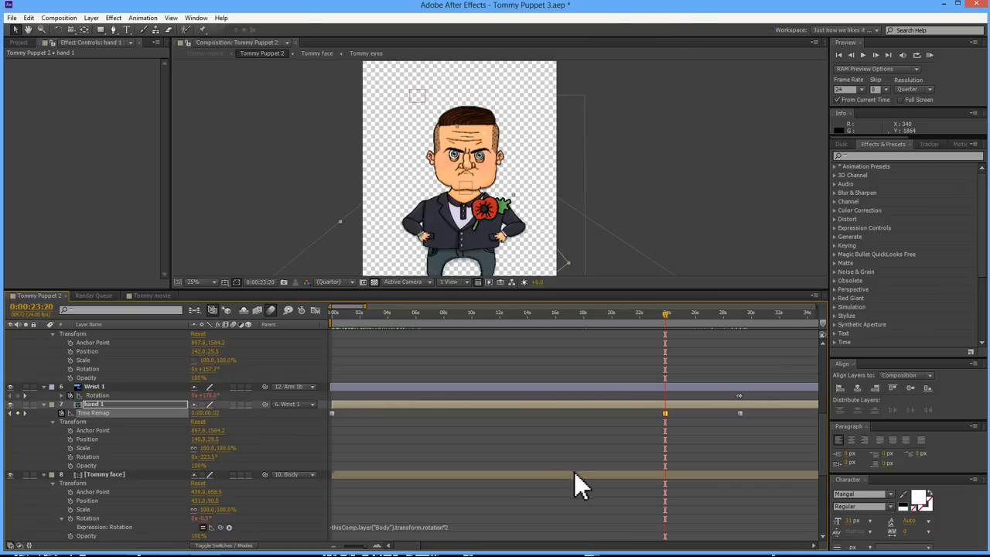
Step: Delete the keyframes near 0:00:29 from hand 1's time remap, Wrist 1's rotation and Arm 1b's rotation
left_click(737, 414)
key("BackSpace")
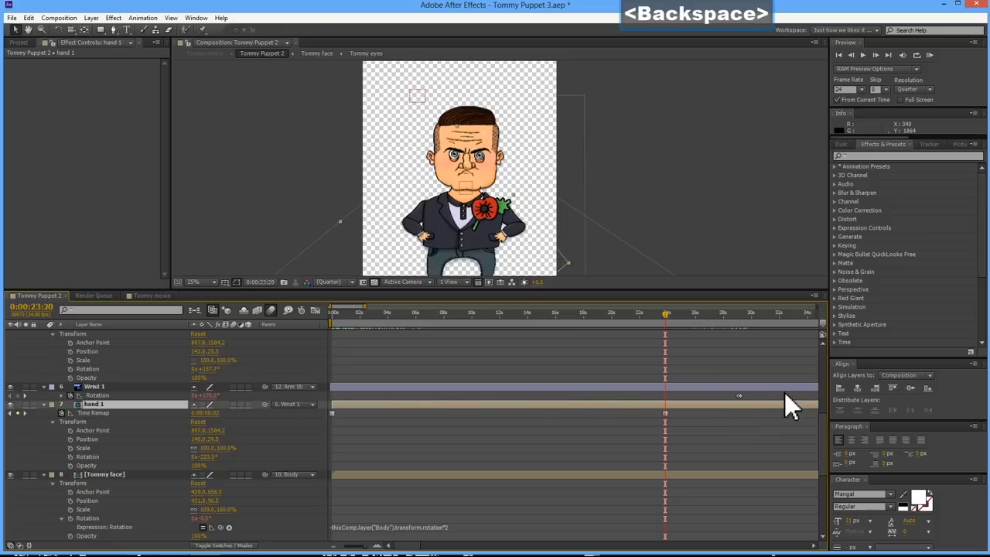
left_click(739, 396)
key("BackSpace")
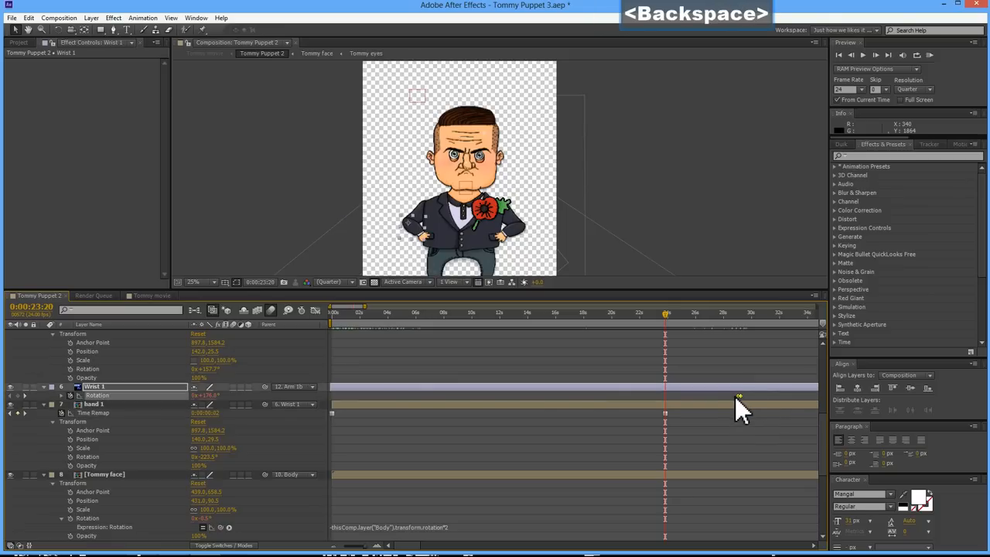
left_click_drag(823, 480, 820, 533)
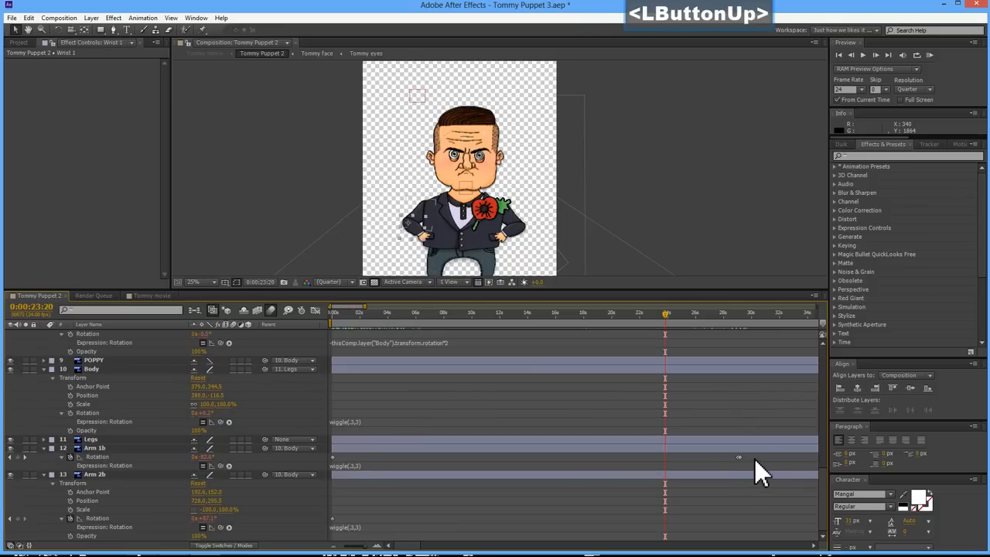
left_click_drag(754, 458, 725, 460)
key("BackSpace")
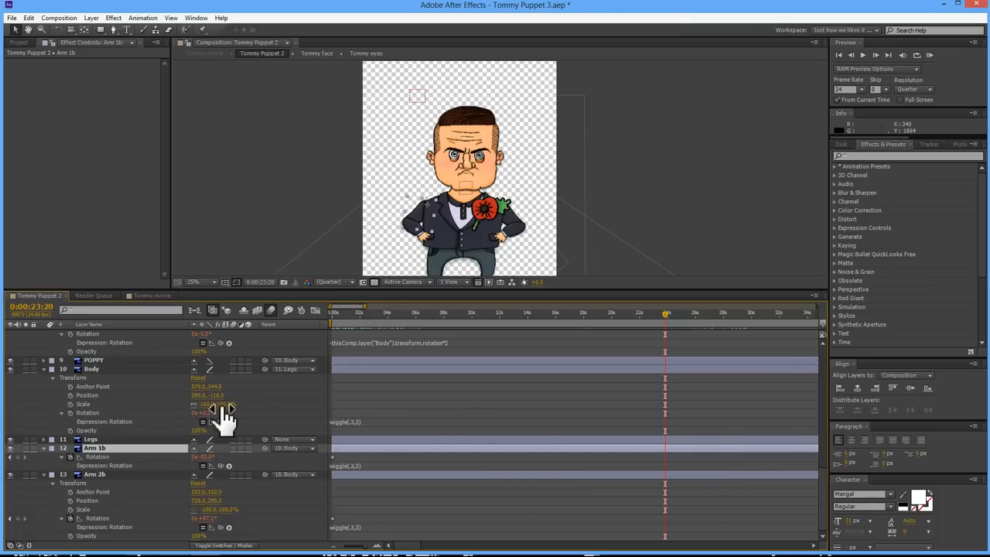
Step: Open the Tommy movie composition at 0:00:00:03 and examine its stage, floor and bg layers
left_click(158, 296)
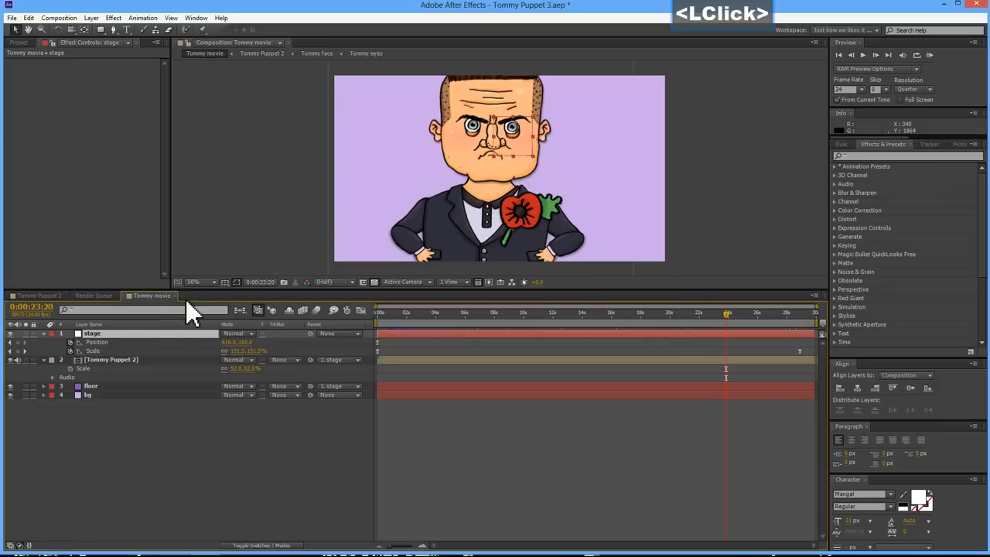
left_click_drag(438, 320, 380, 315)
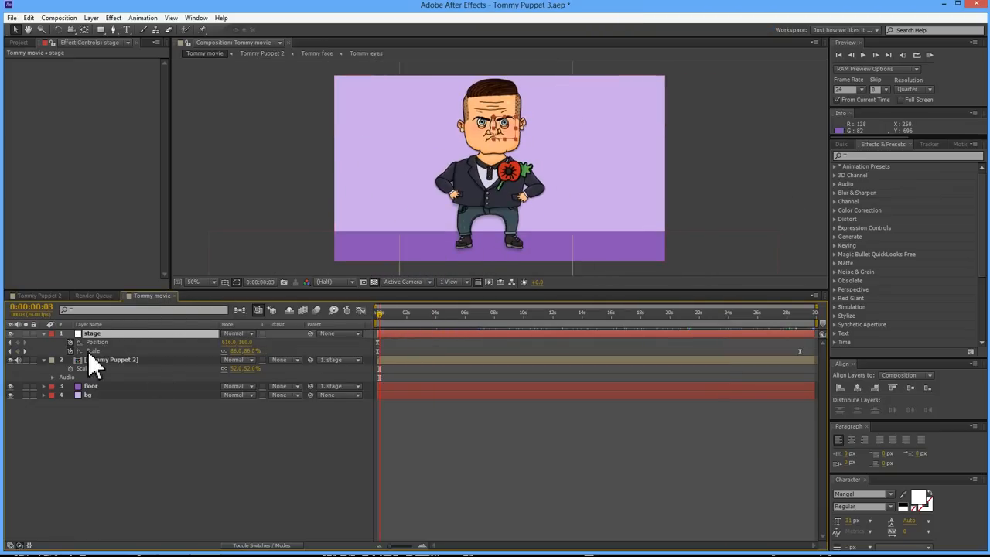
left_click(104, 386)
left_click(105, 395)
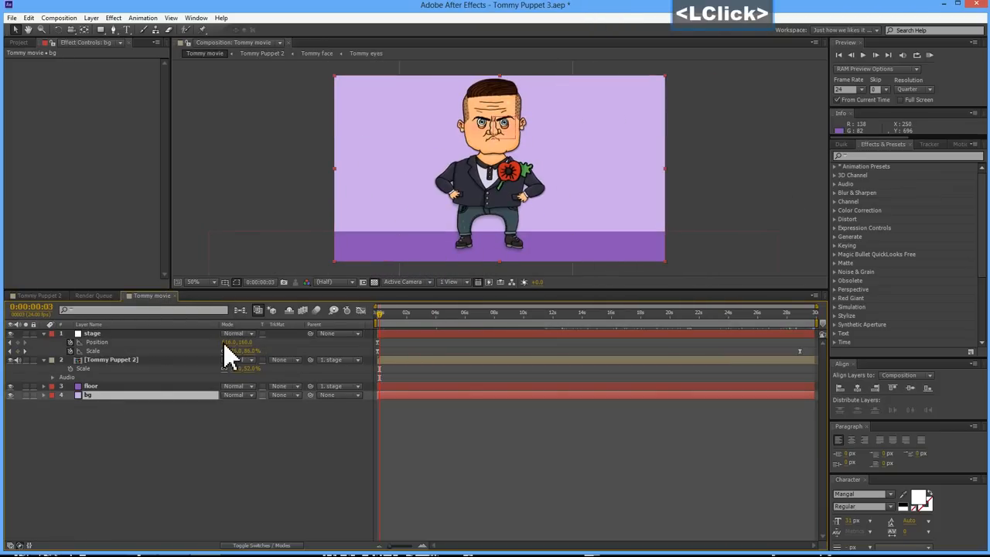
left_click(117, 383)
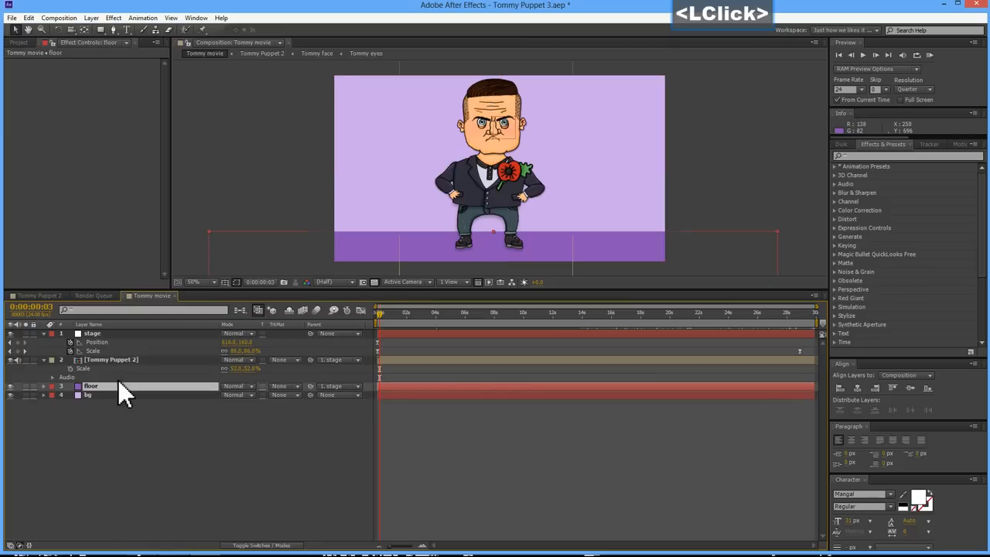
left_click(115, 333)
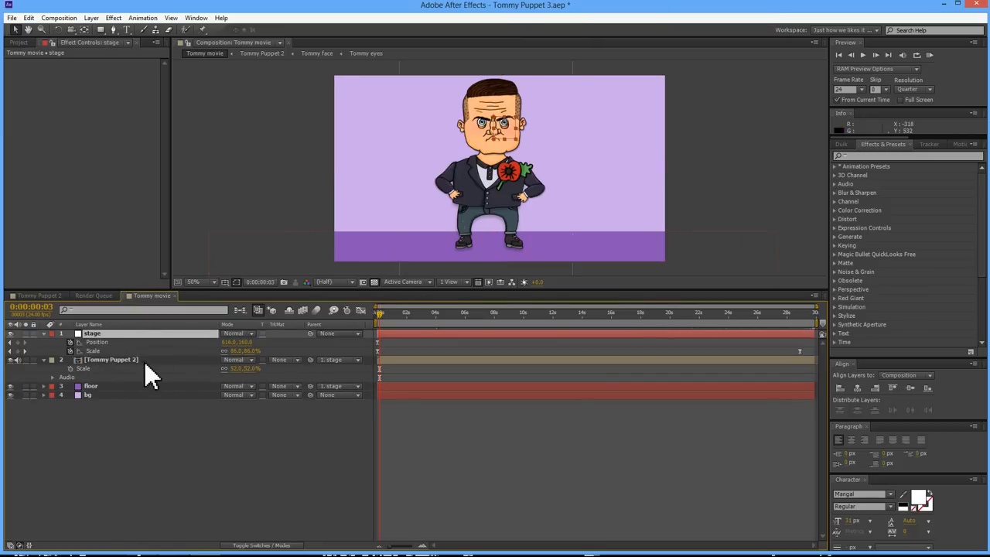
left_click(145, 433)
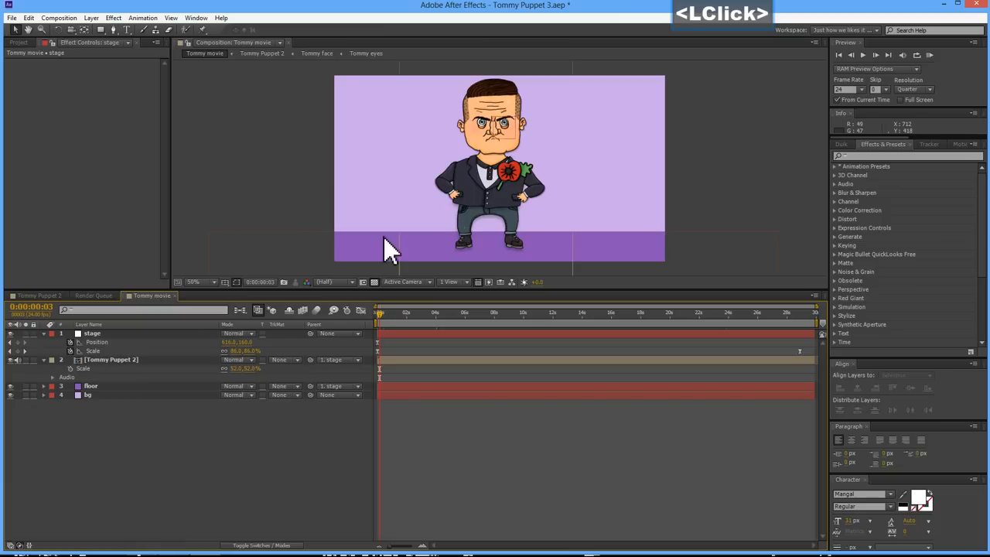
left_click(117, 388)
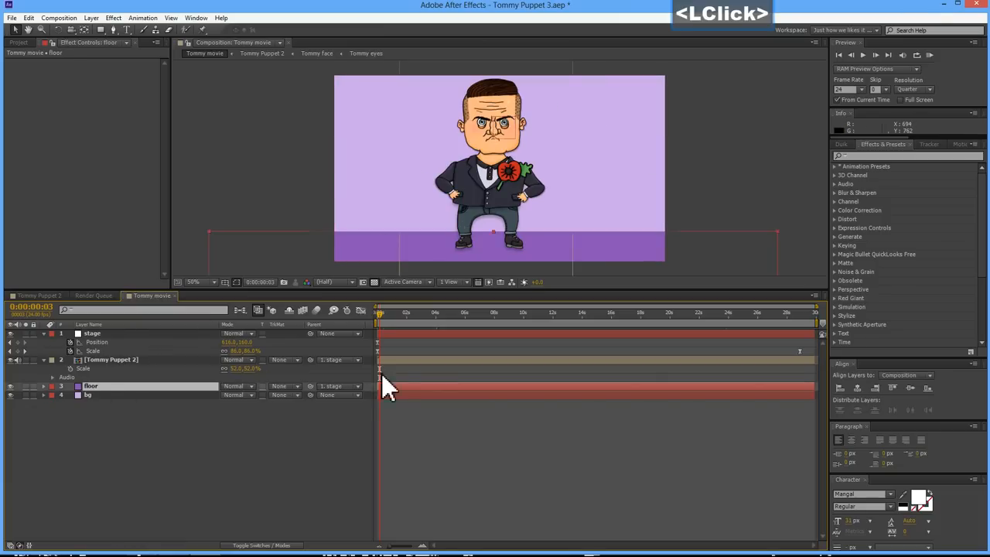
left_click(97, 335)
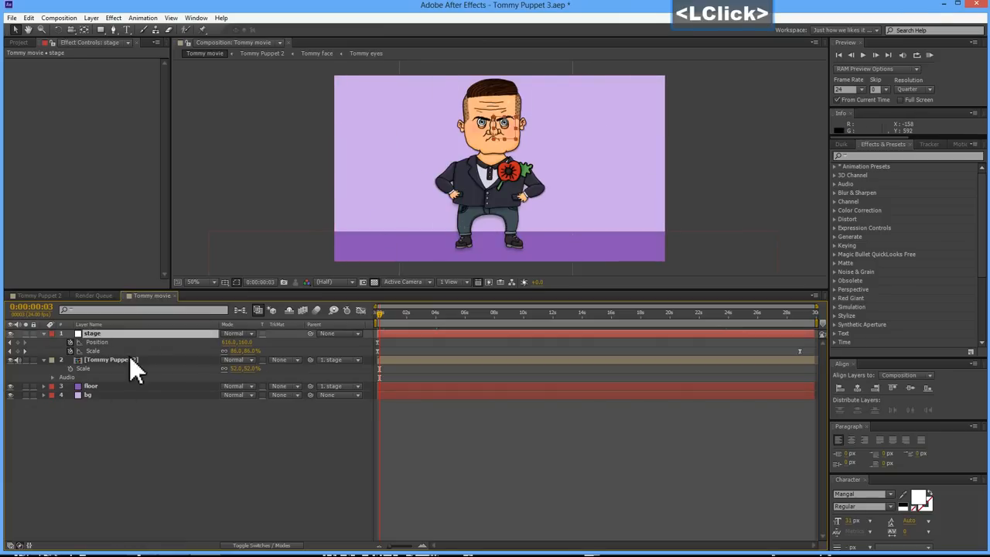
Step: Scale the stage layer to 73% and set its position to 521, 166 at 0:00:00:03, ending at 0:00:00:00
left_click_drag(253, 357, 223, 360)
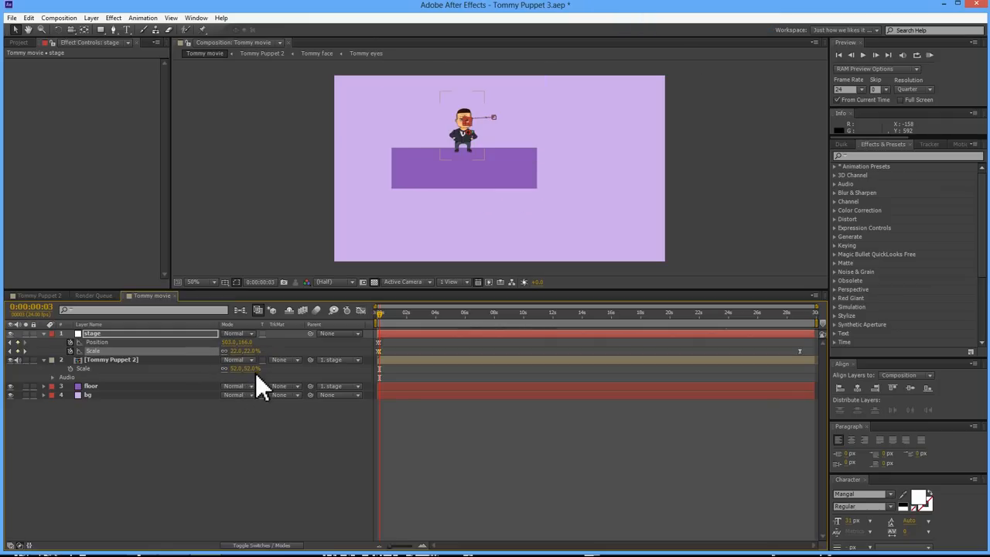
left_click_drag(252, 370, 239, 345)
key("ctrl+z")
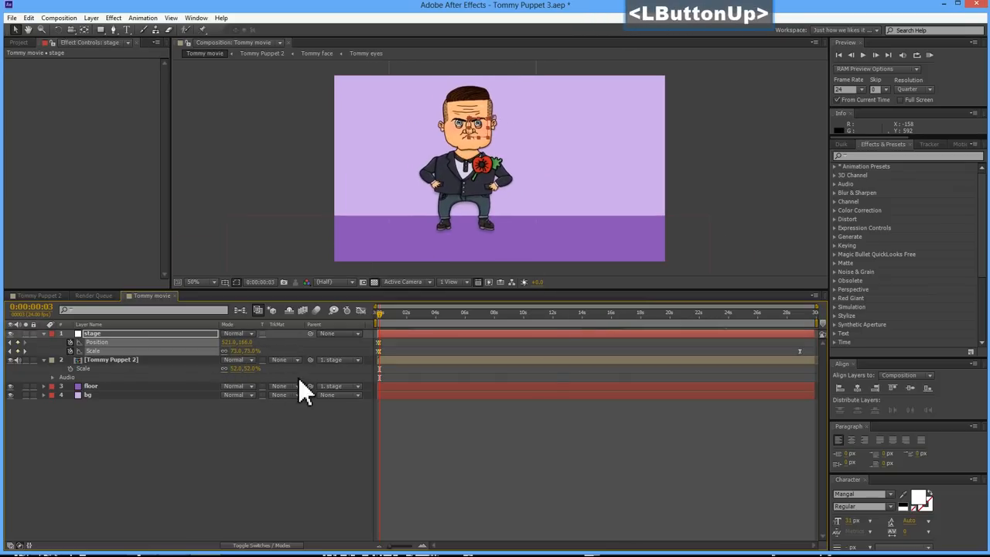
left_click_drag(505, 315, 361, 338)
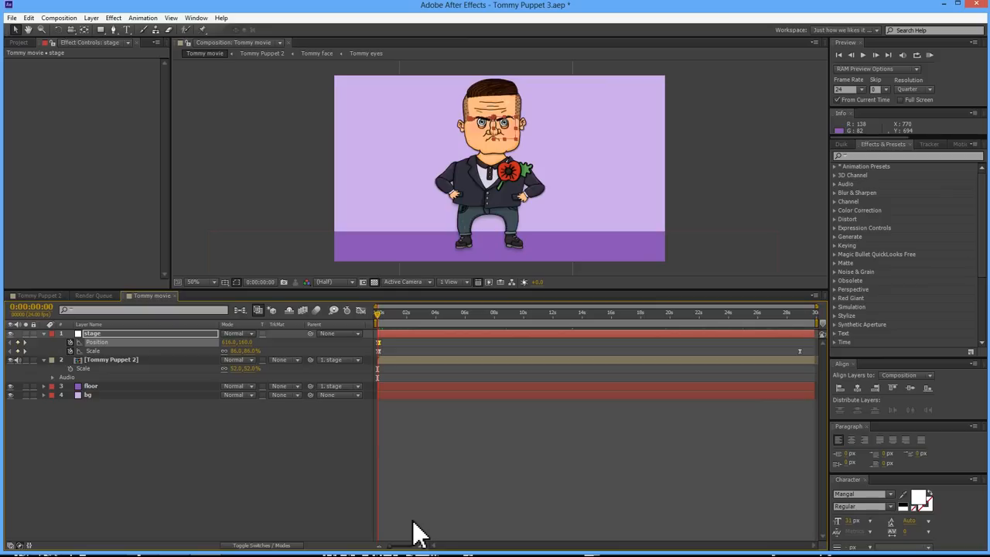
Step: Set the Tommy movie composition's duration to 0:05:29:22
key("ctrl+k")
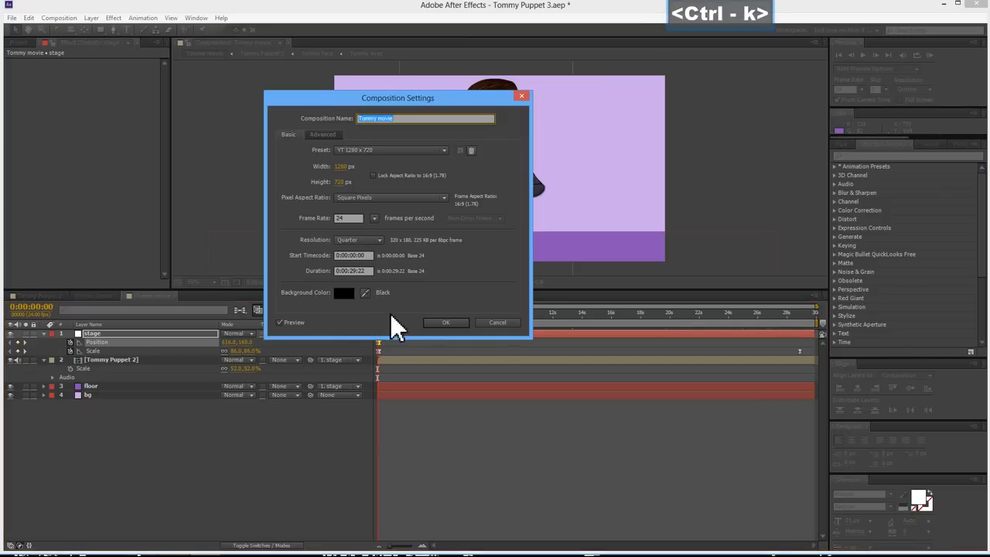
left_click(349, 271)
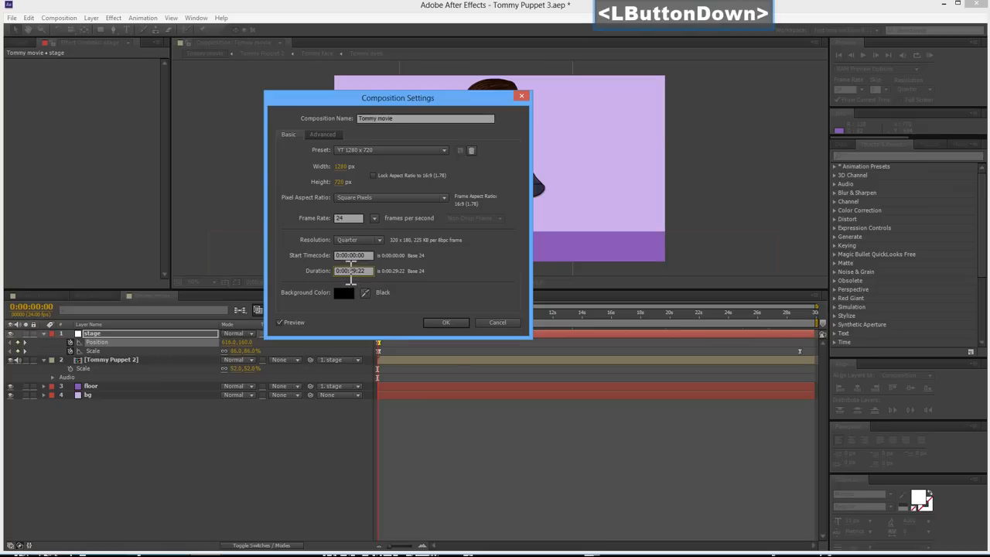
left_click_drag(351, 271, 347, 272)
type("5")
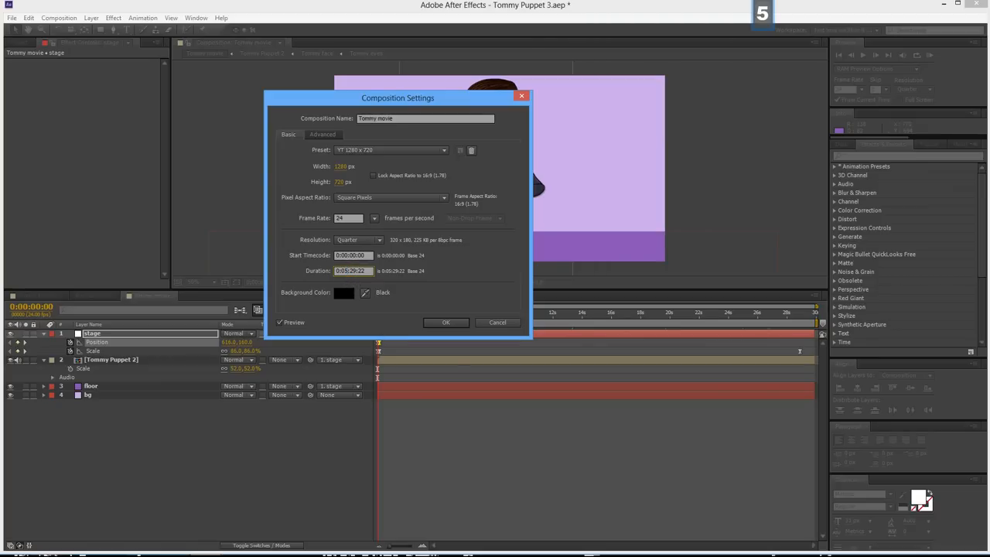
left_click(447, 324)
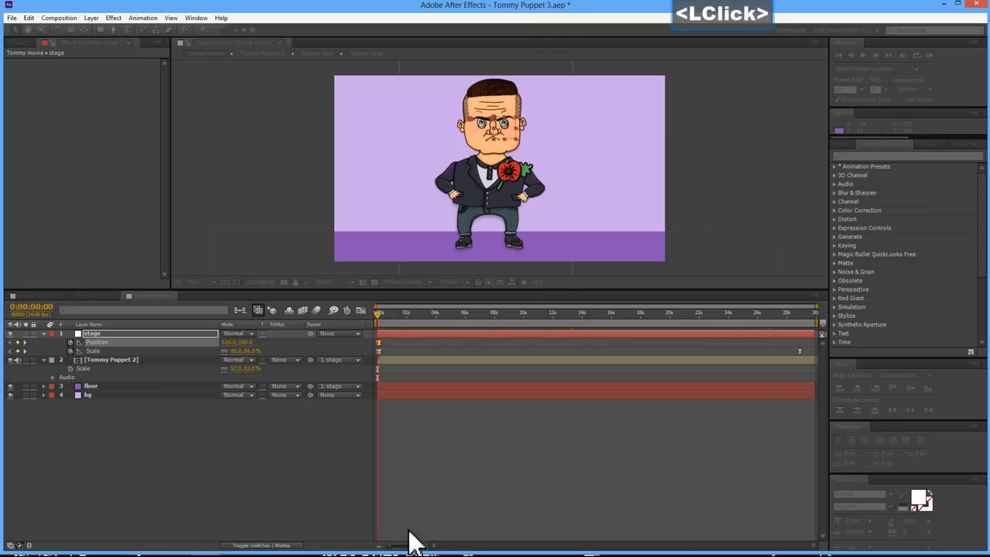
Step: Extend the stage, Tommy Puppet 2, floor and bg layers to the composition's end and check the frame at 0:03:26:11
left_click_drag(395, 546, 390, 546)
left_click(379, 547)
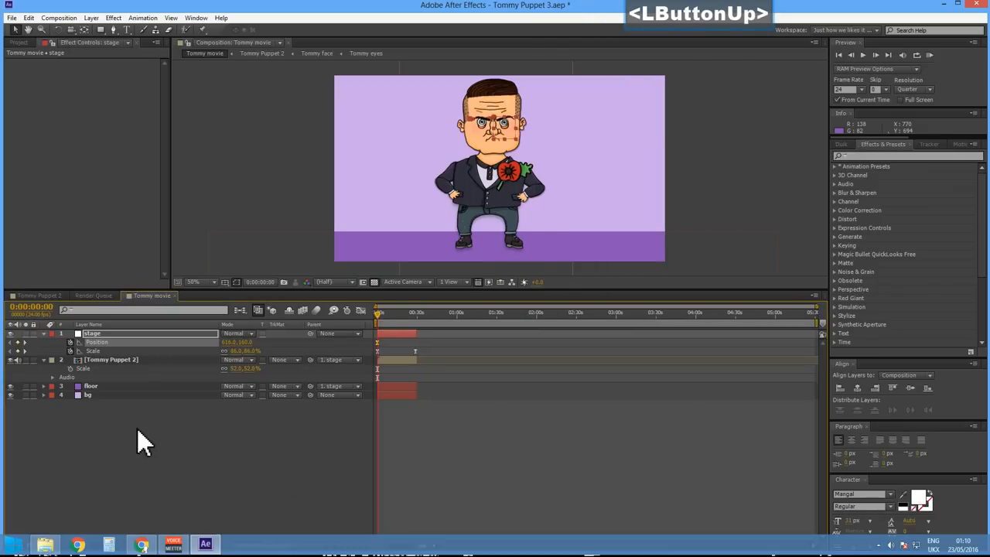
left_click_drag(137, 429, 127, 326)
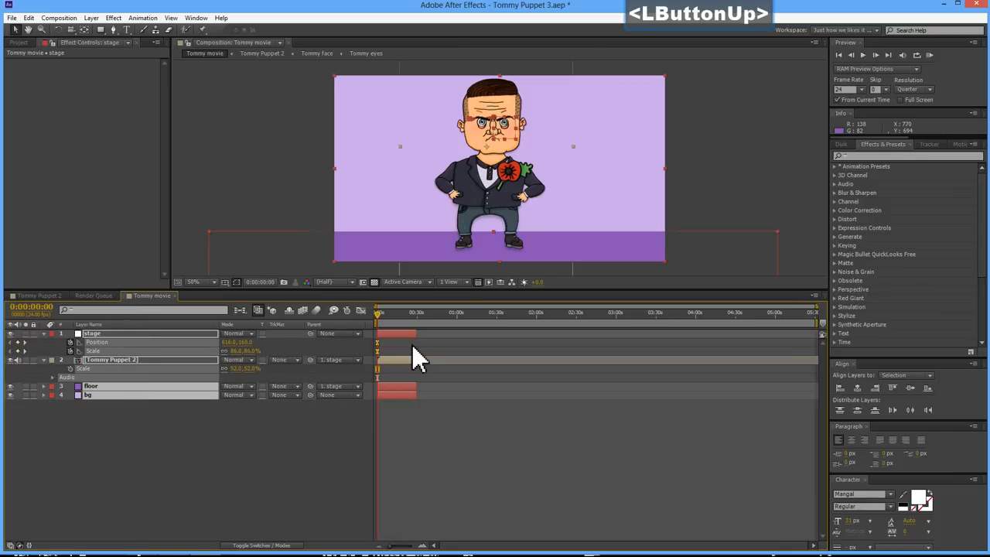
left_click_drag(412, 345, 818, 344)
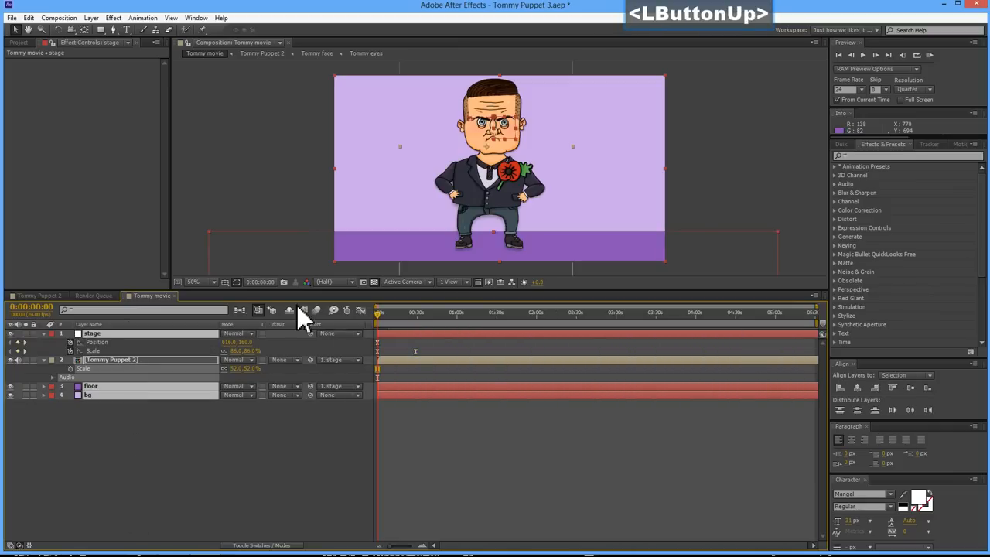
left_click(287, 456)
left_click_drag(386, 316, 651, 329)
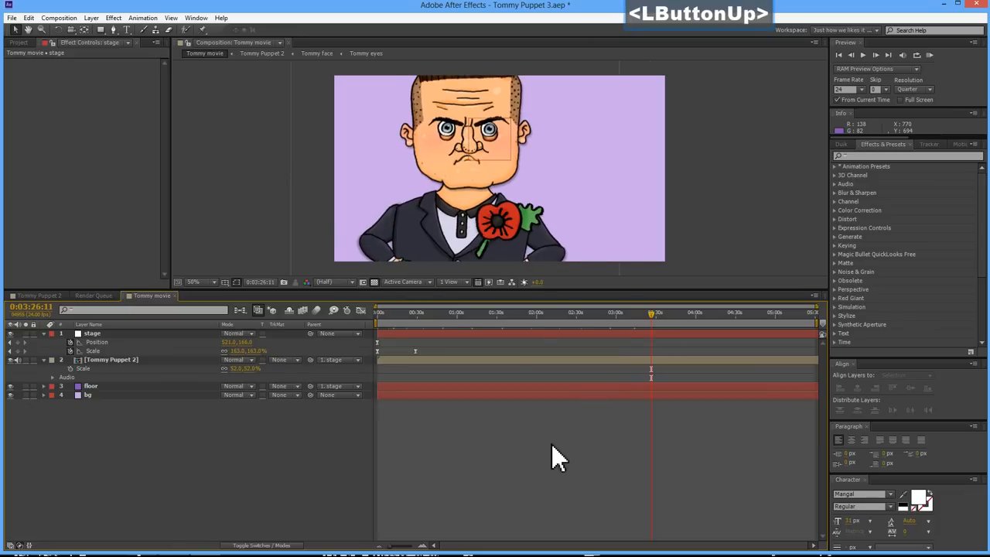